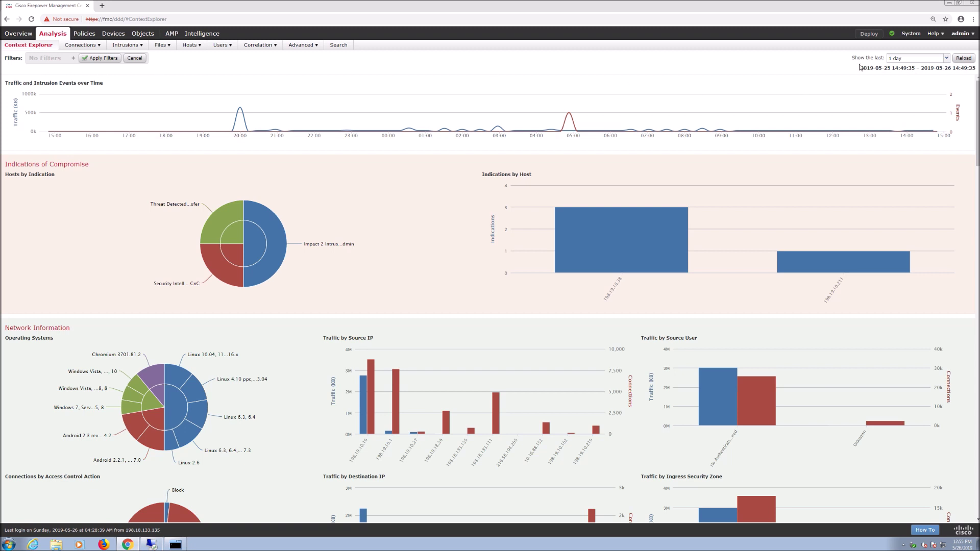
Keep the Context Explorer time range at 1 day and look over host 198.19.18.38's actions without choosing one.
click(946, 59)
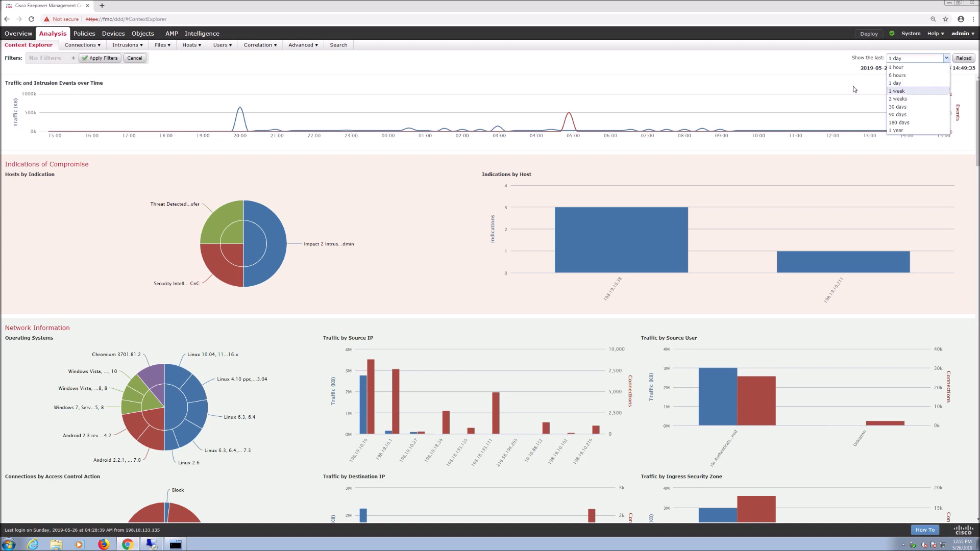
click(237, 71)
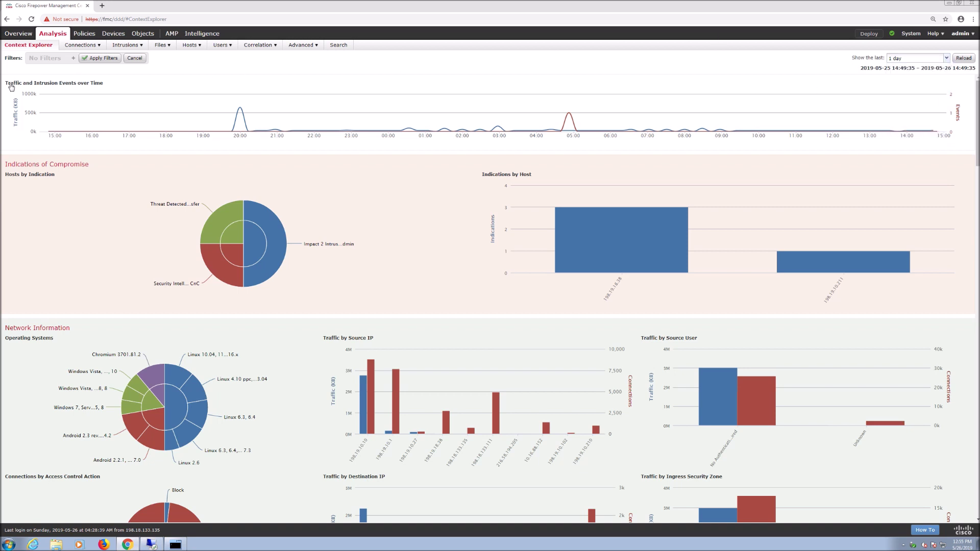
mouse_move(242, 112)
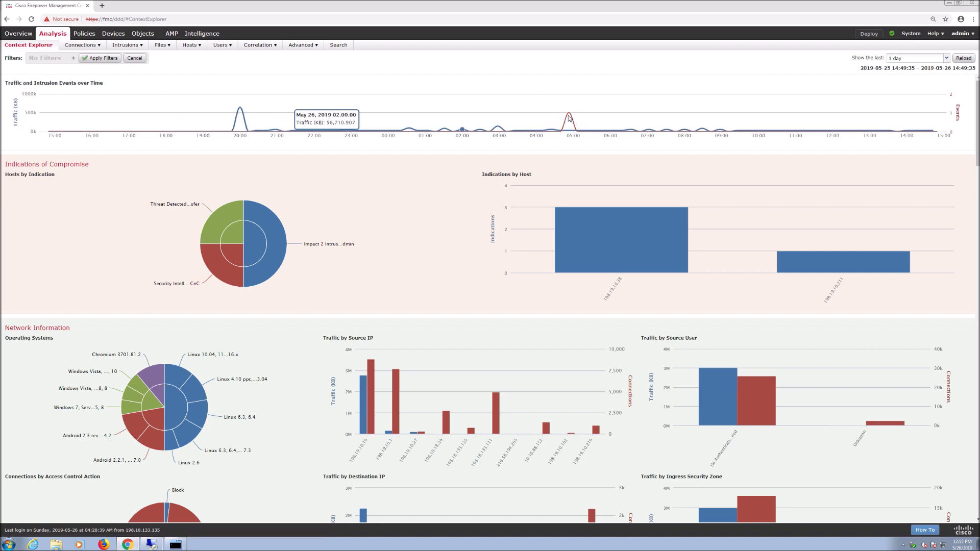
mouse_move(571, 116)
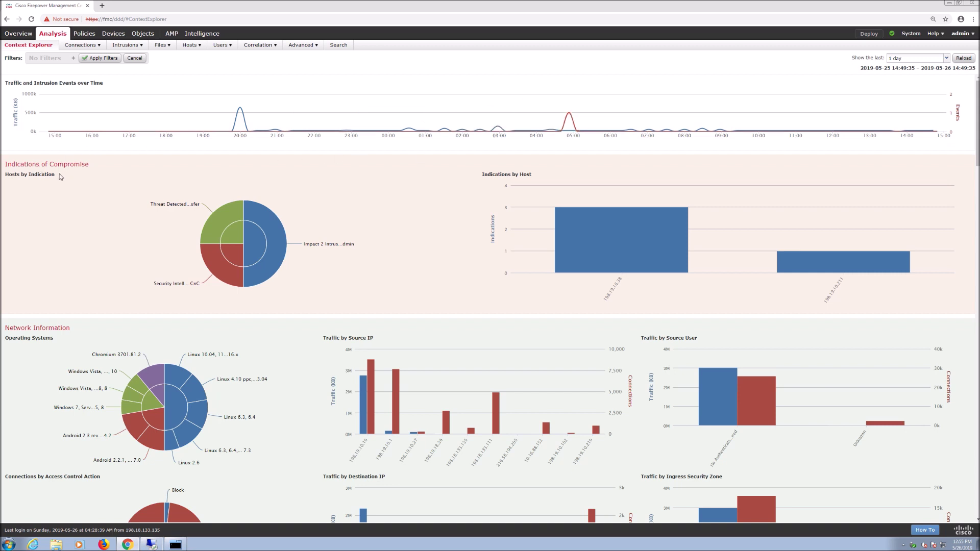
mouse_move(222, 228)
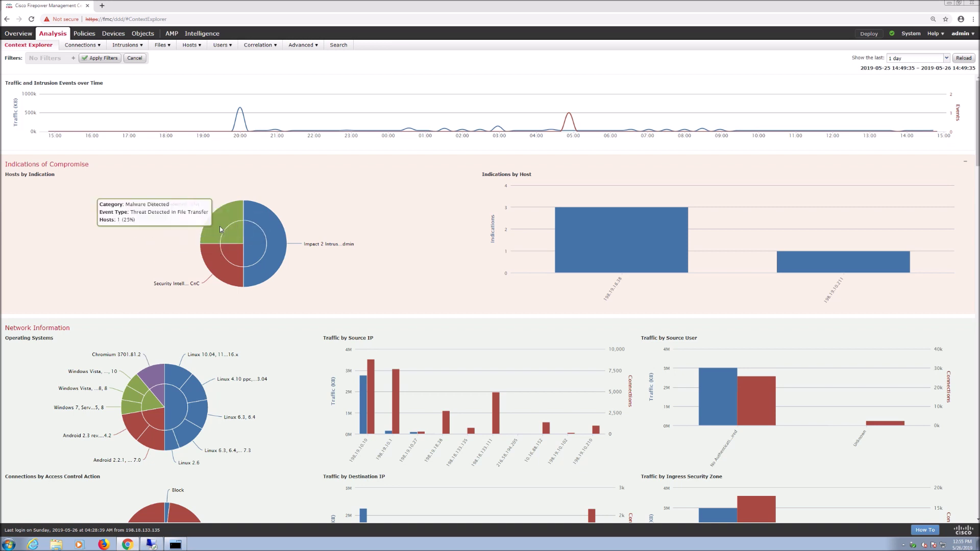
mouse_move(224, 269)
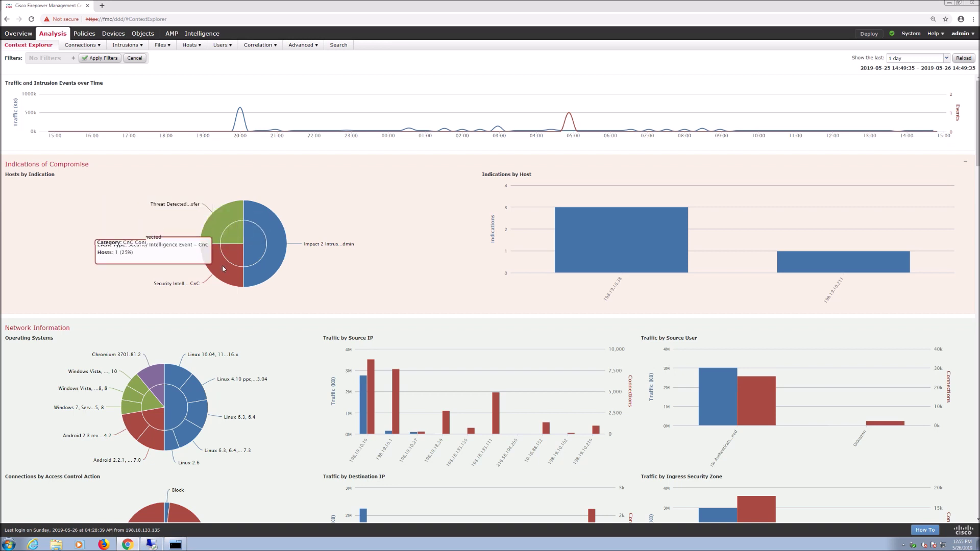
mouse_move(613, 252)
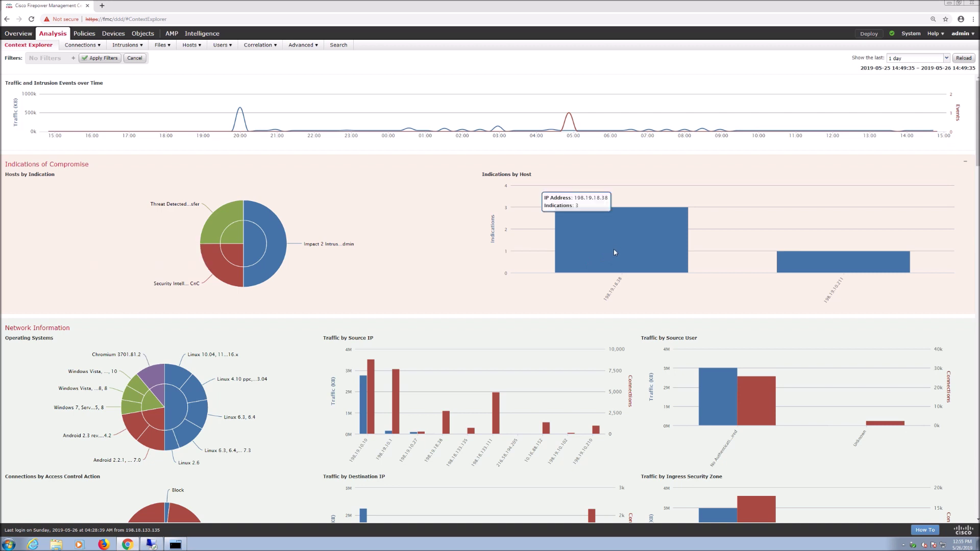
click(615, 252)
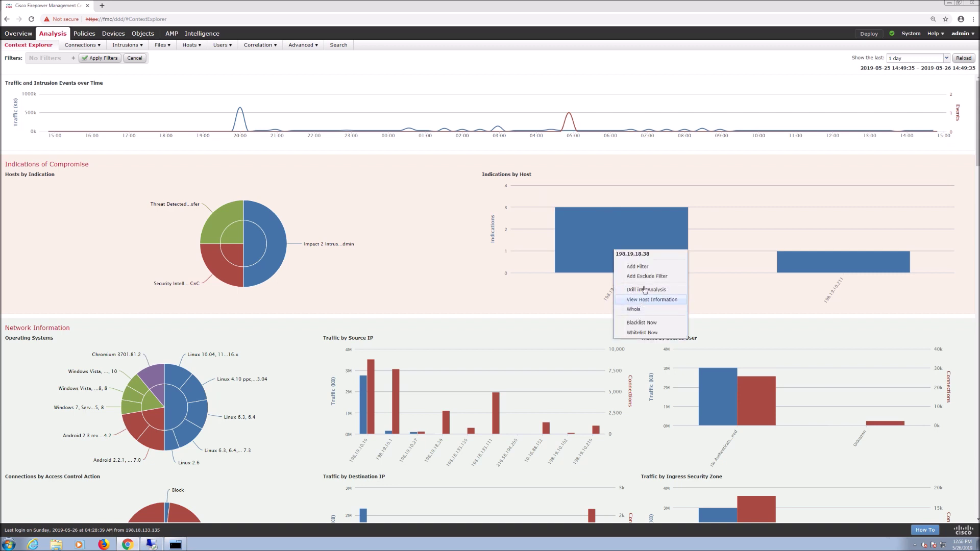
click(438, 292)
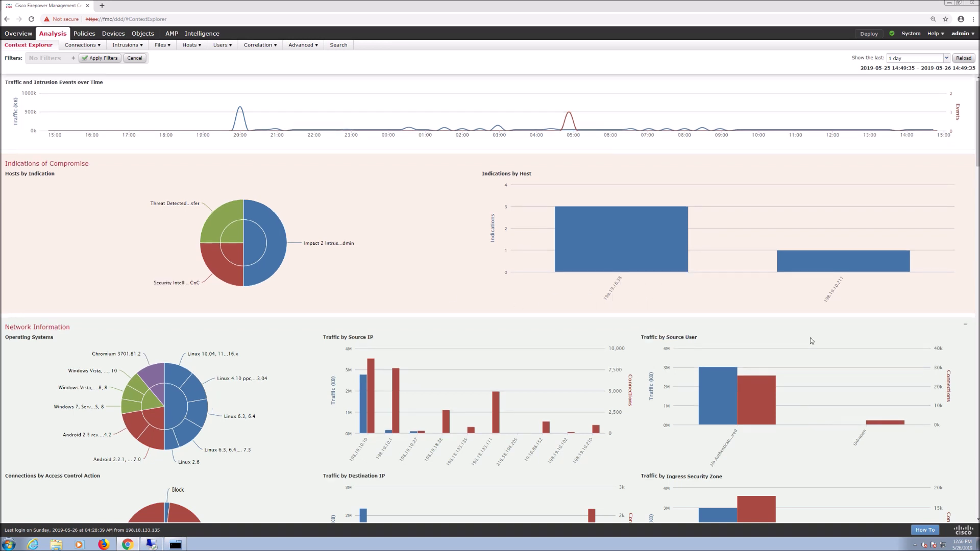
Scroll down through the Context Explorer charts and back up.
scroll(811, 341, down, 1)
scroll(812, 341, down, 4)
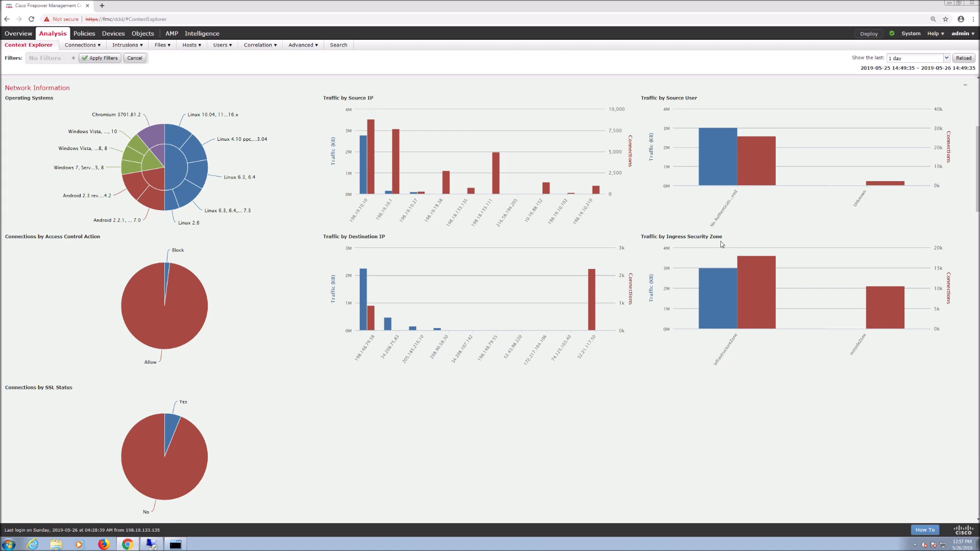
mouse_move(136, 288)
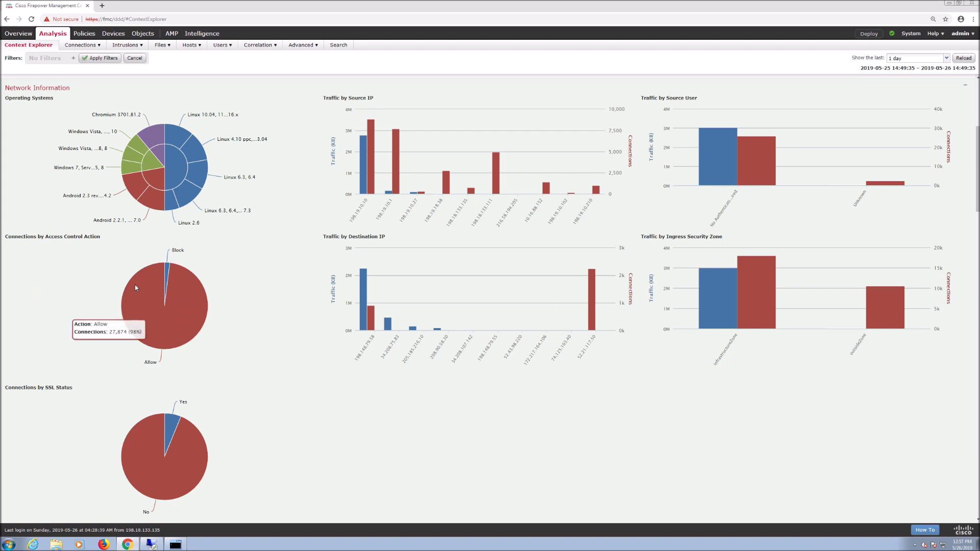
mouse_move(192, 484)
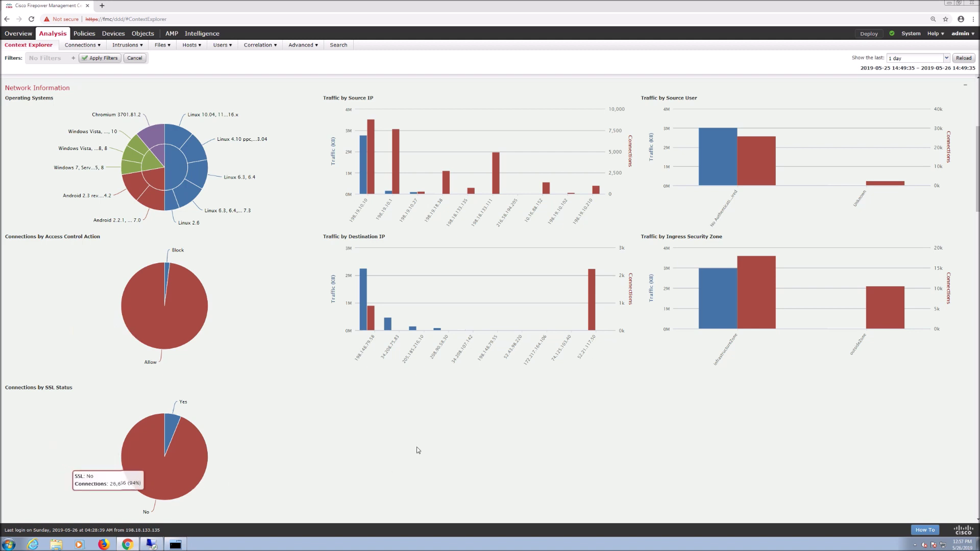
scroll(457, 441, down, 9)
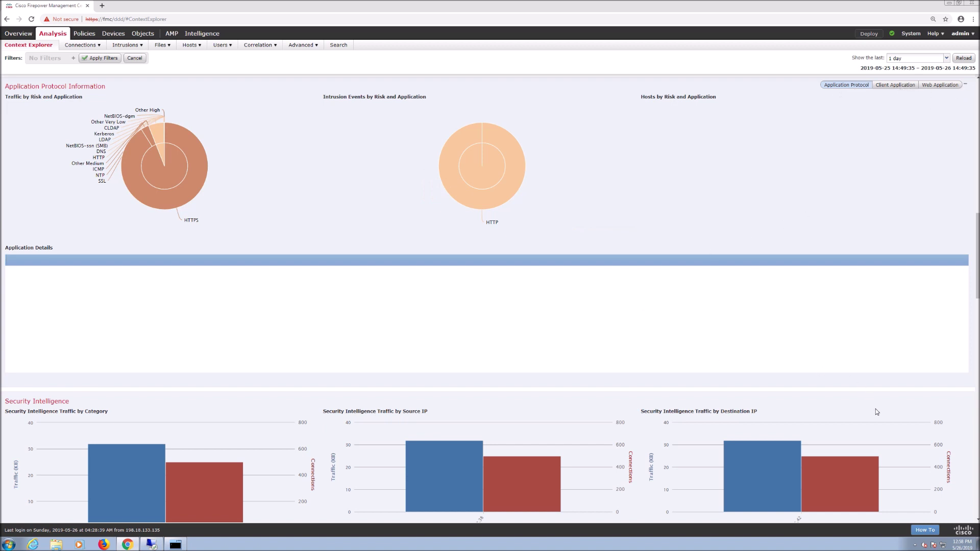
scroll(875, 409, down, 6)
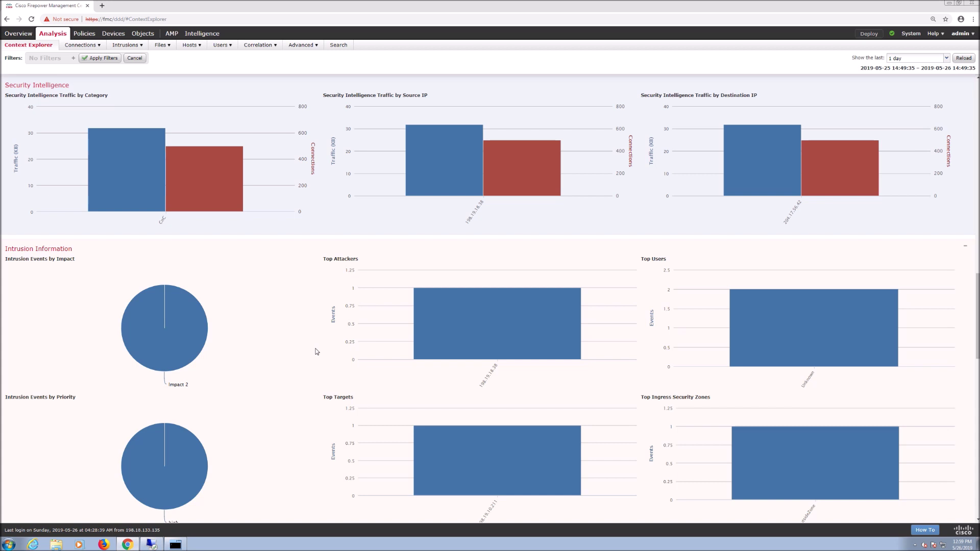
scroll(317, 351, down, 9)
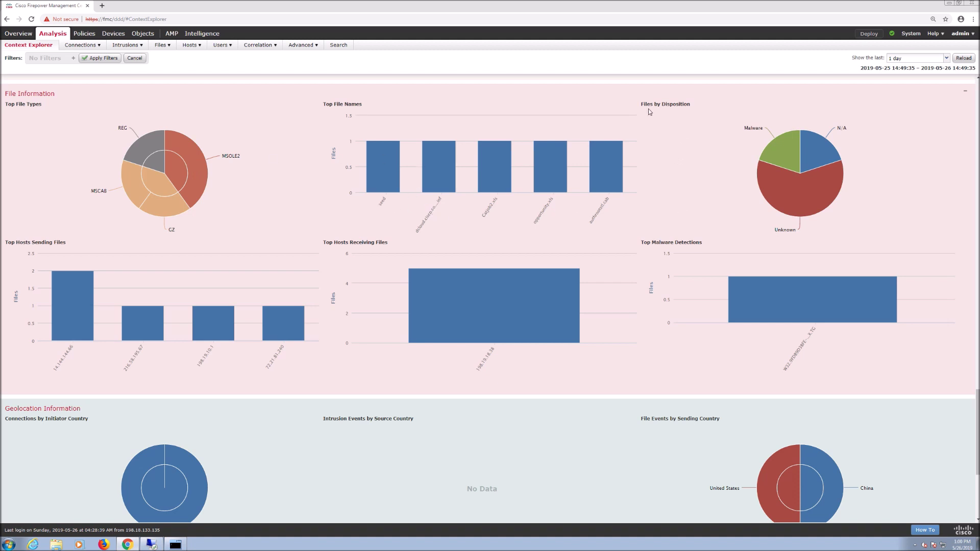
scroll(408, 495, down, 4)
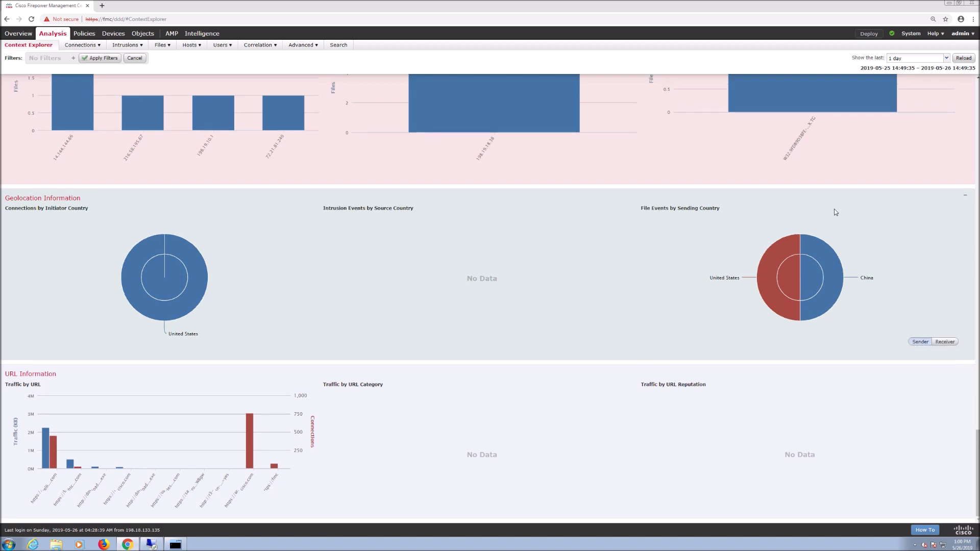
scroll(836, 212, up, 15)
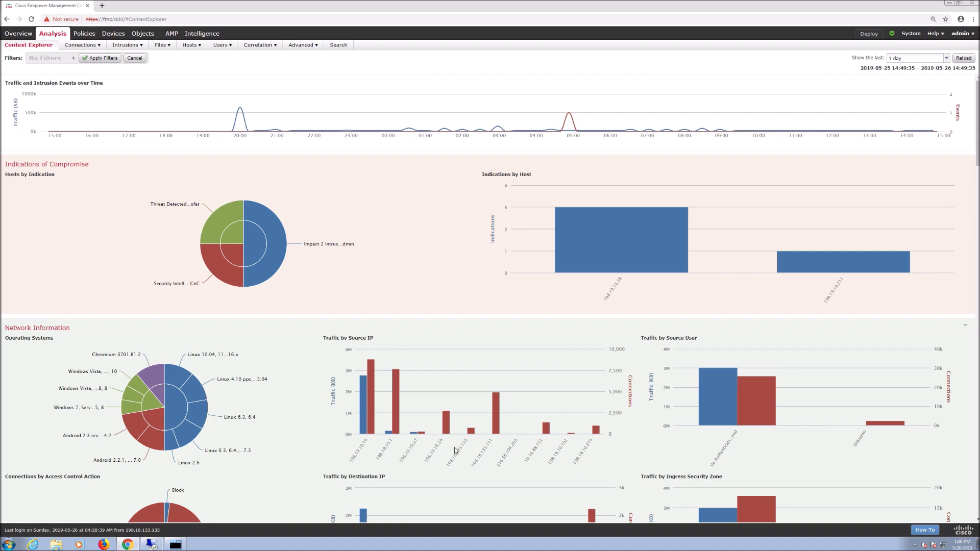
View the host information for source host 198.19.18.38 and begin editing its OS identity.
mouse_move(445, 433)
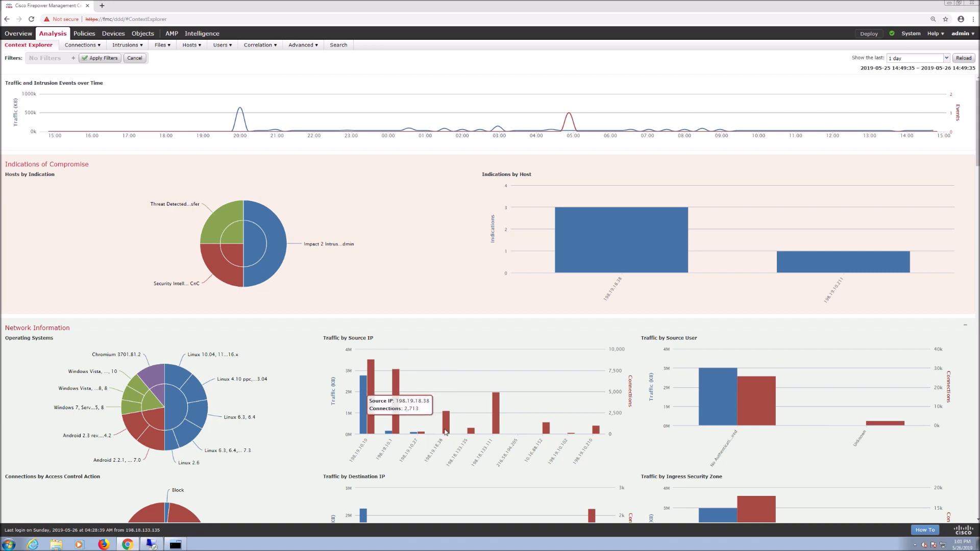
click(445, 432)
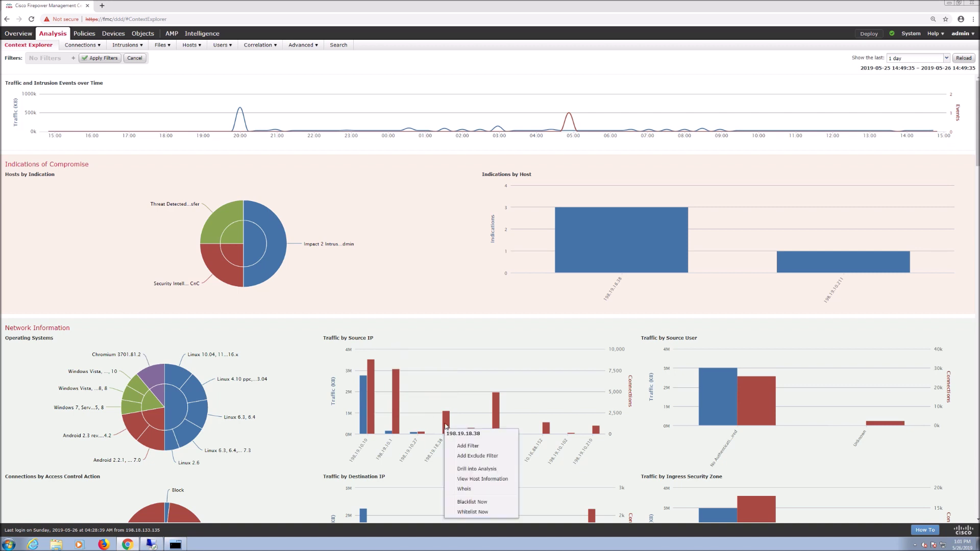
click(466, 480)
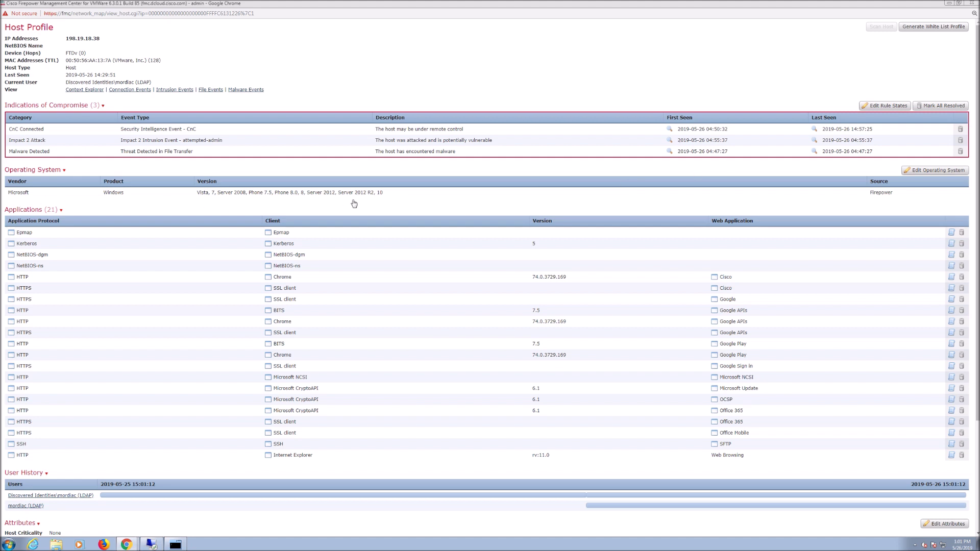
click(944, 176)
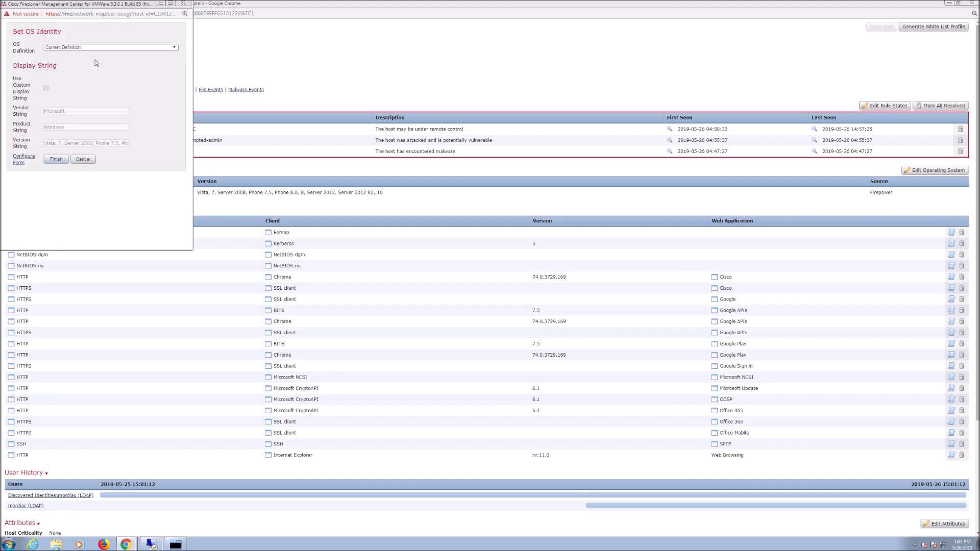
click(46, 89)
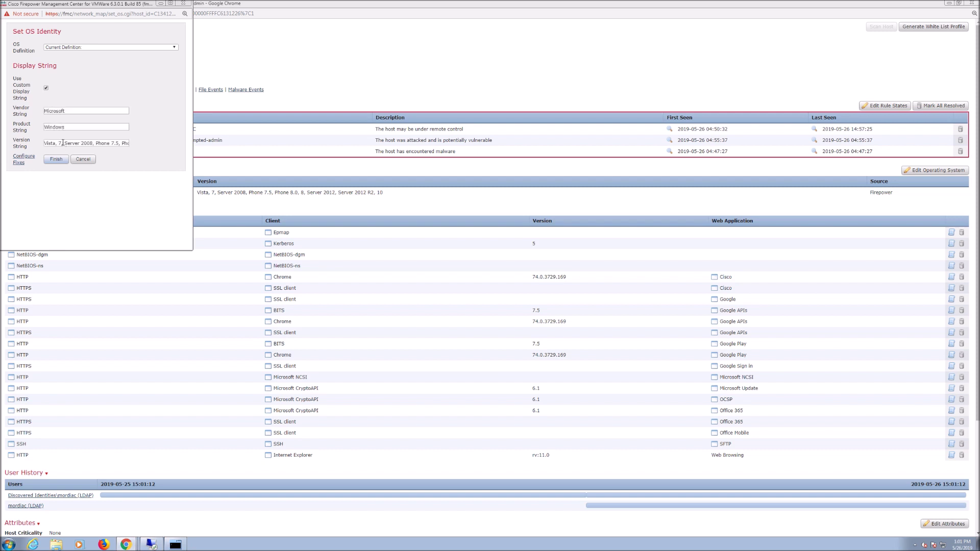
click(175, 48)
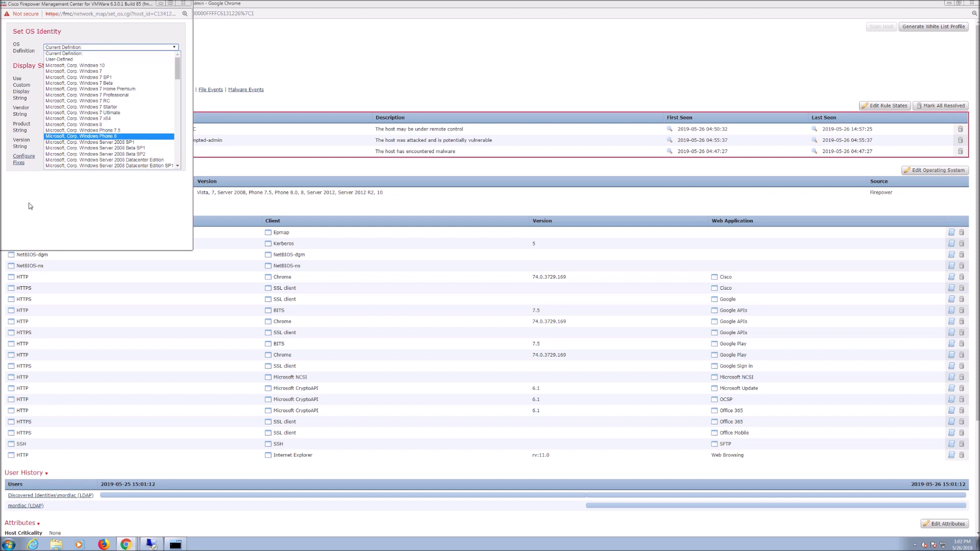
click(54, 200)
click(83, 159)
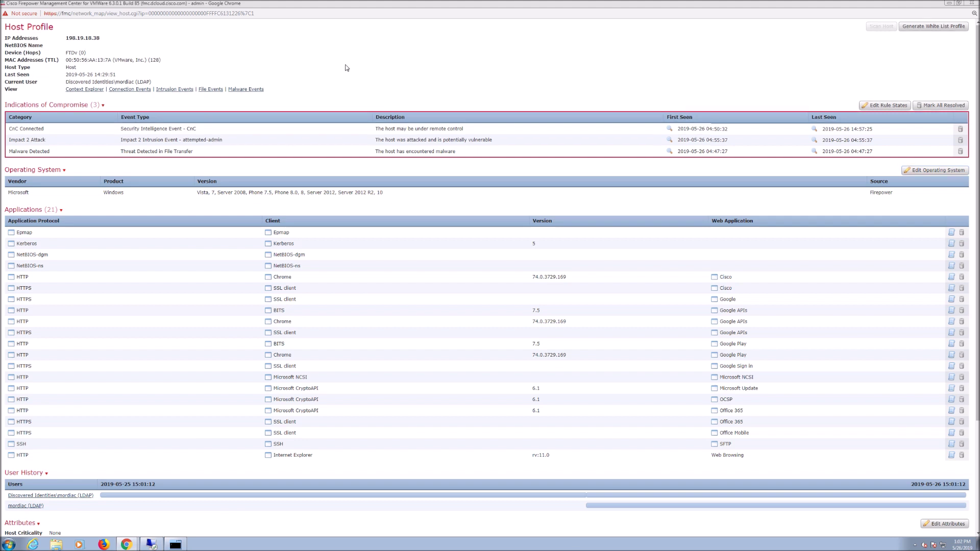
Expand the host's Vulnerabilities (670) list and open the first listed vulnerability's details.
scroll(346, 68, down, 3)
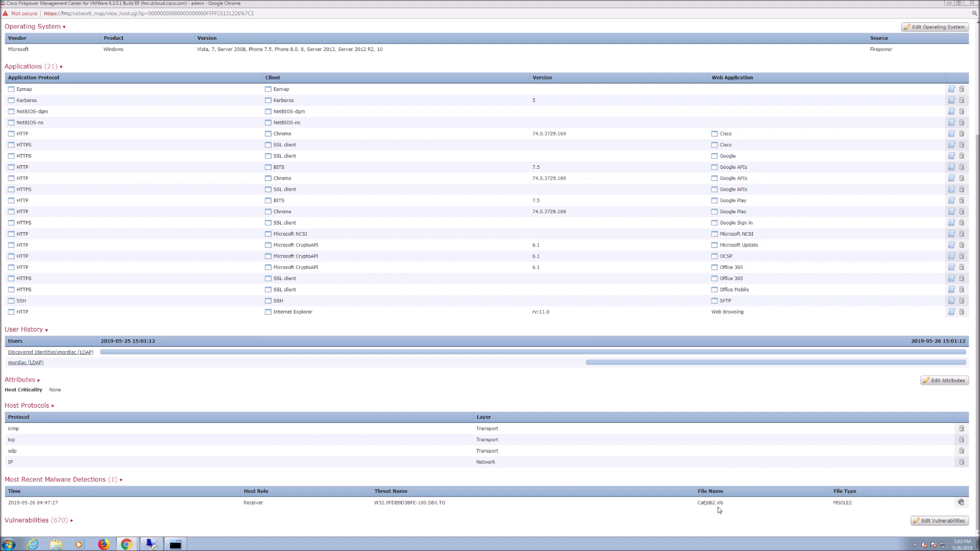
click(962, 504)
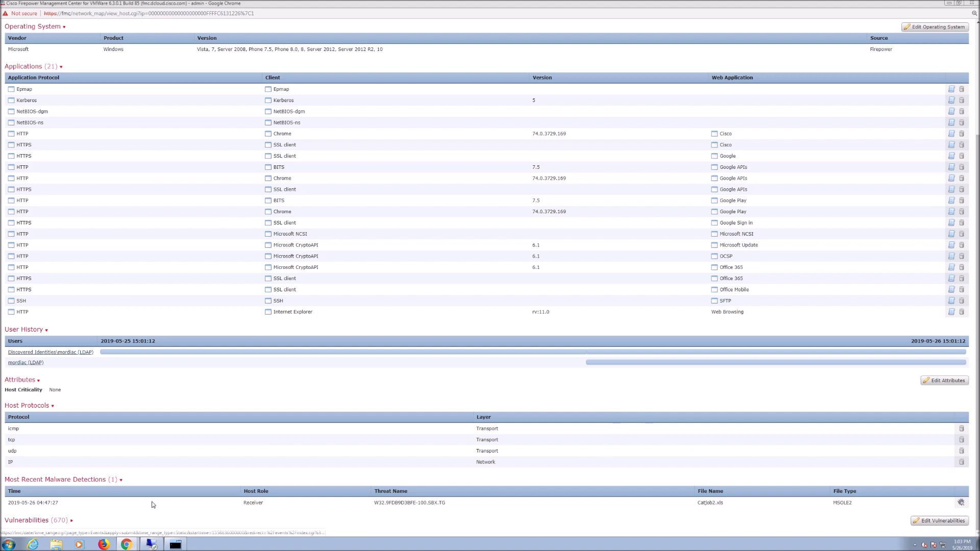
click(72, 523)
scroll(271, 355, down, 3)
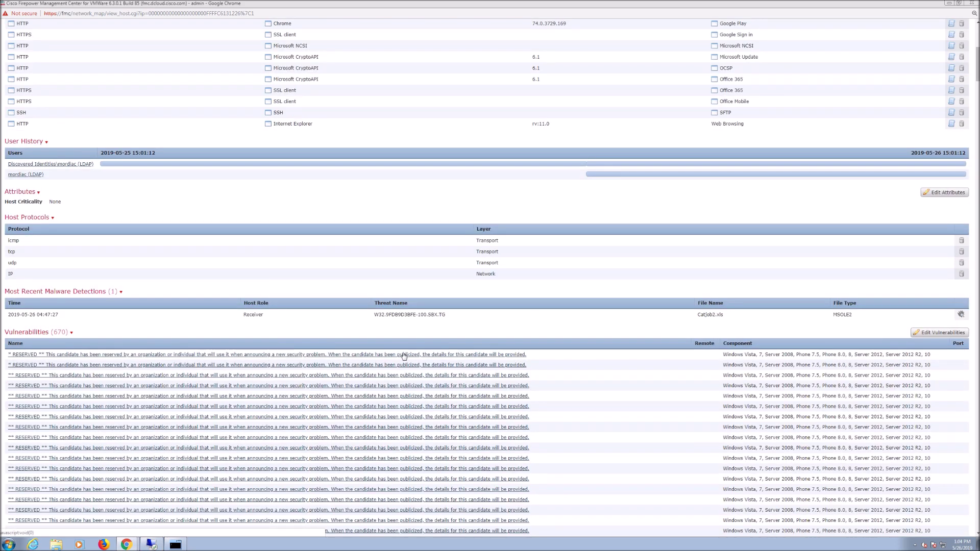
click(378, 356)
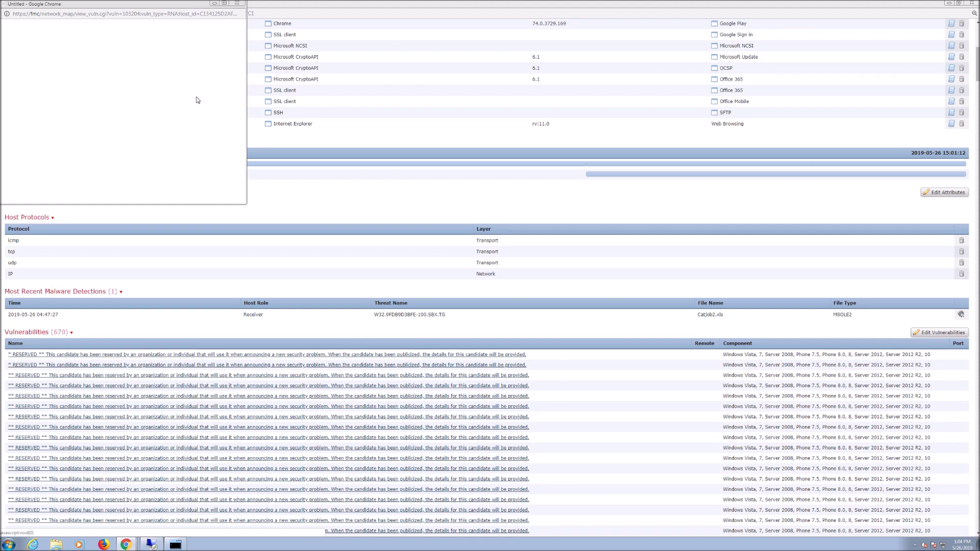
click(224, 4)
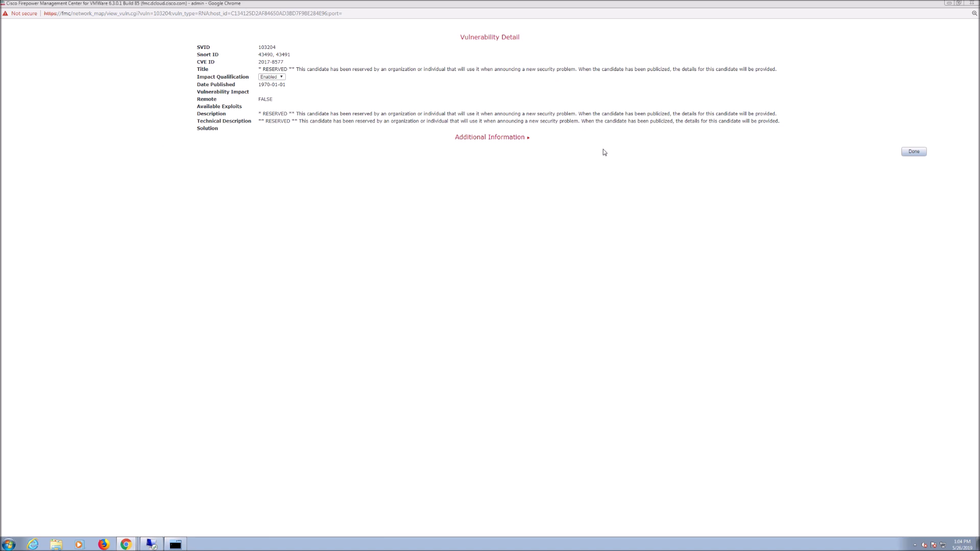
click(529, 139)
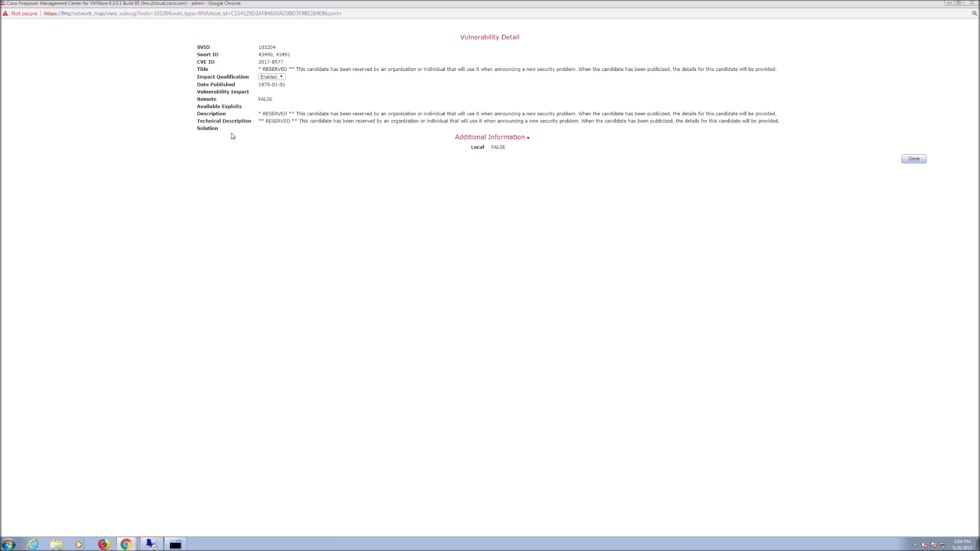
click(912, 159)
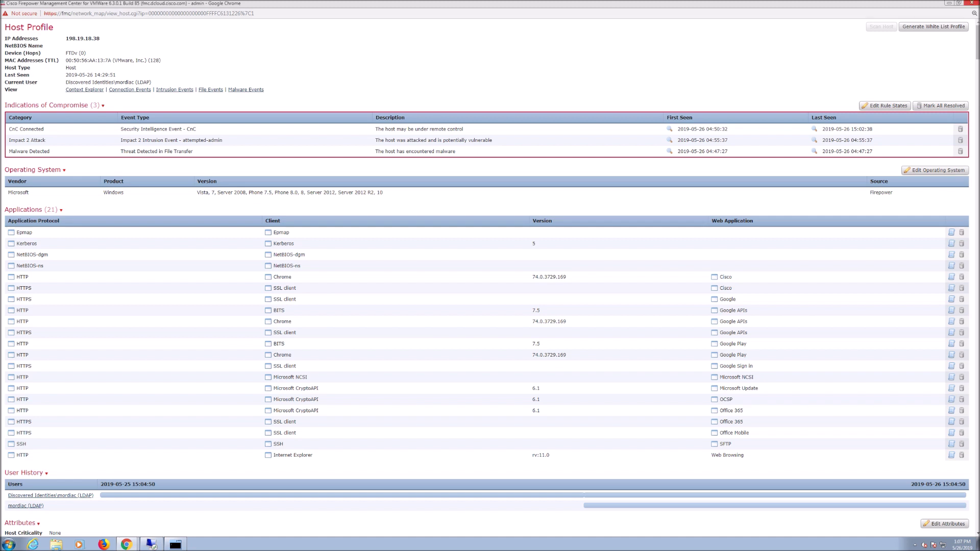
click(972, 3)
Edit dCloud-Access-Policy from Policies and open rule 1, 'Allo traffic from Jumper Host'.
click(84, 35)
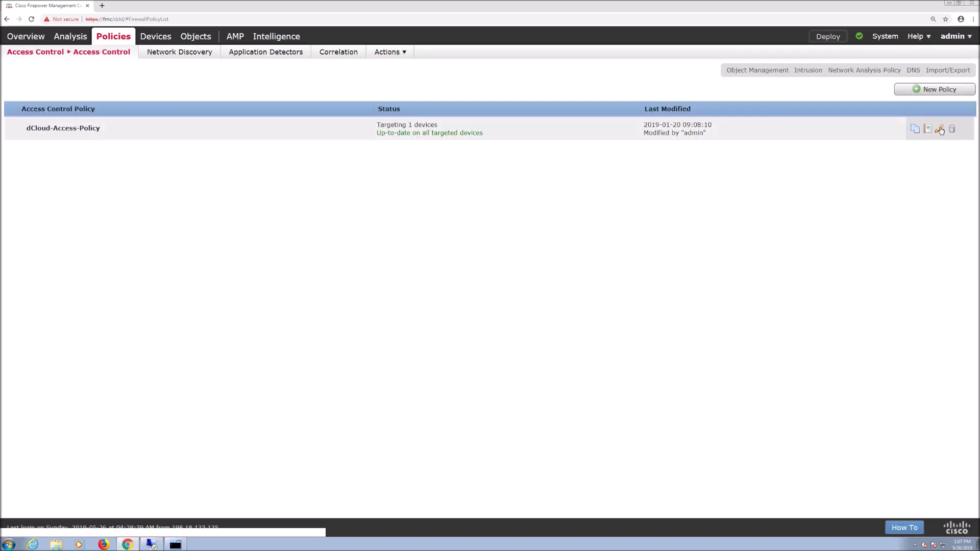
click(940, 129)
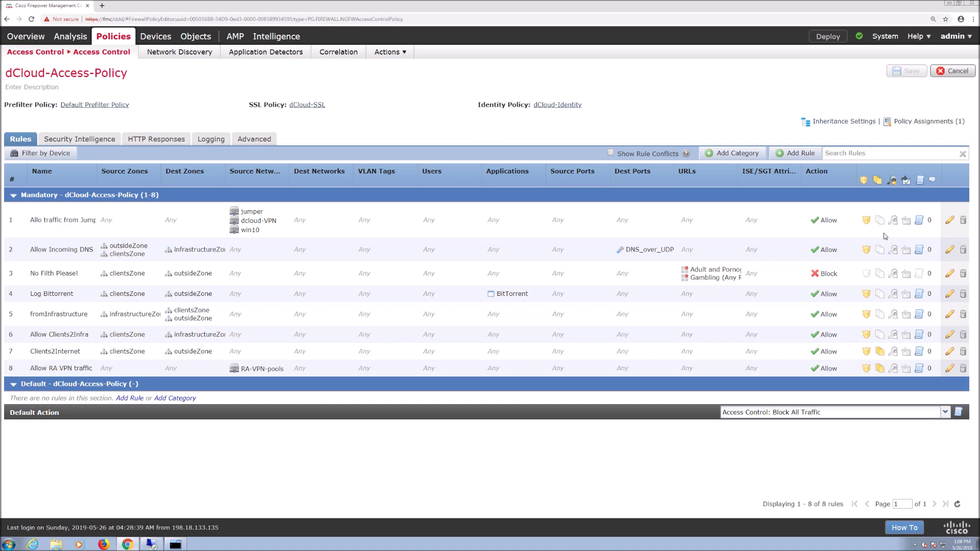
click(949, 220)
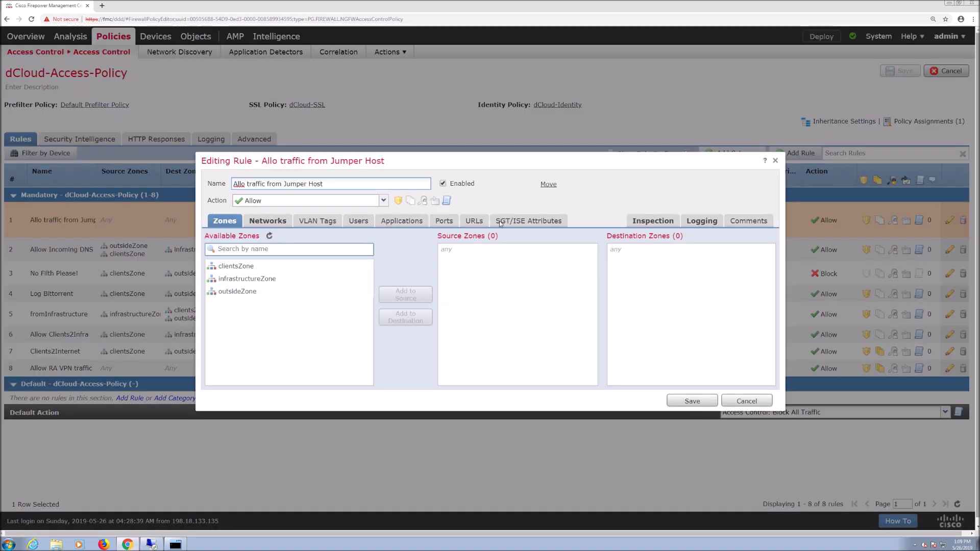
click(647, 222)
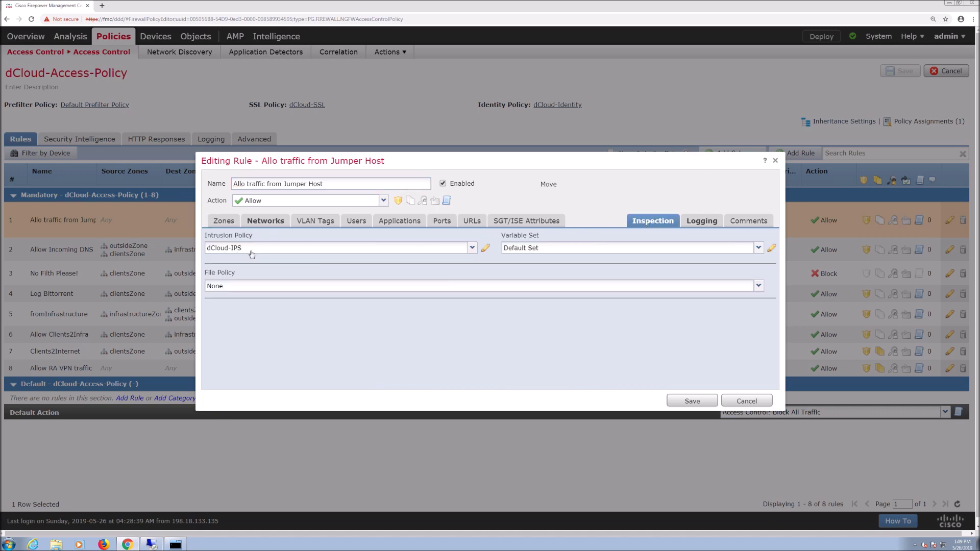
click(422, 250)
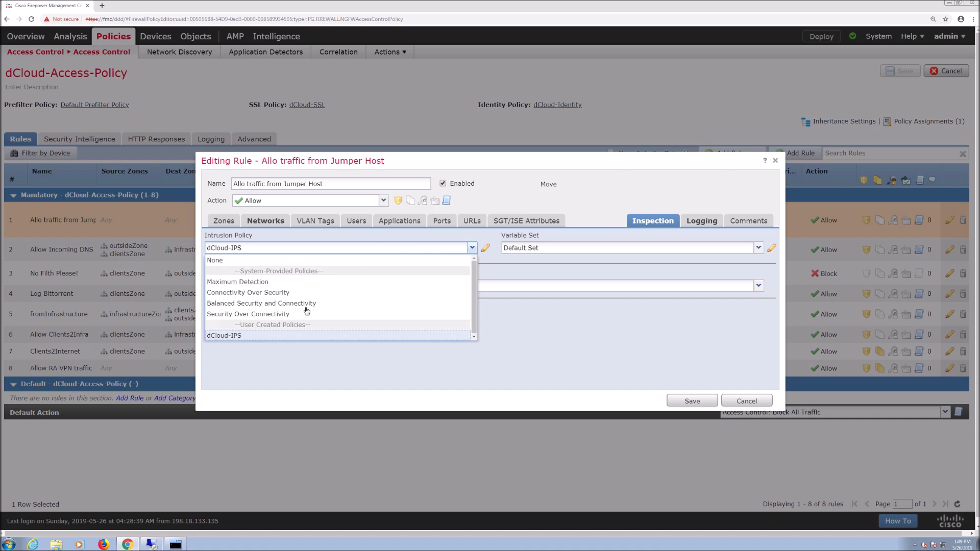
click(520, 292)
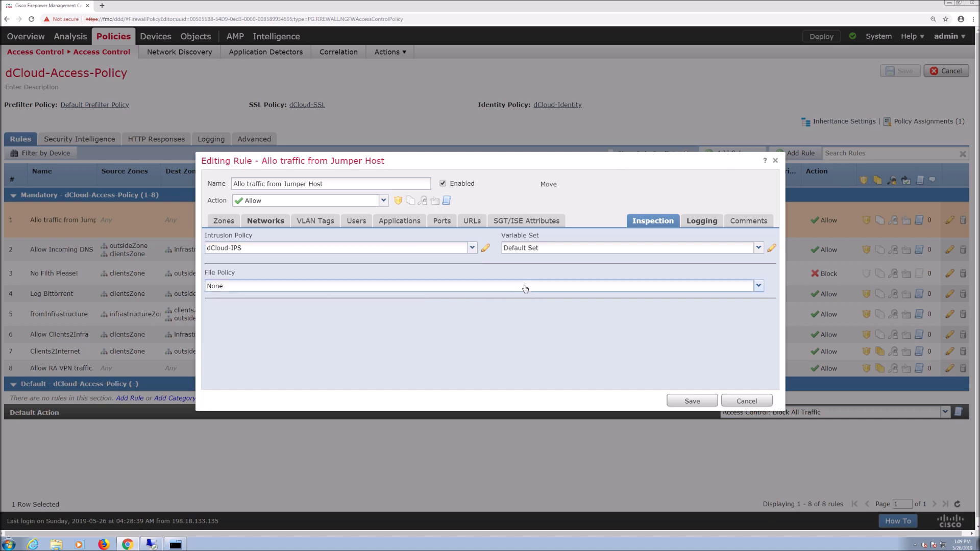
click(525, 289)
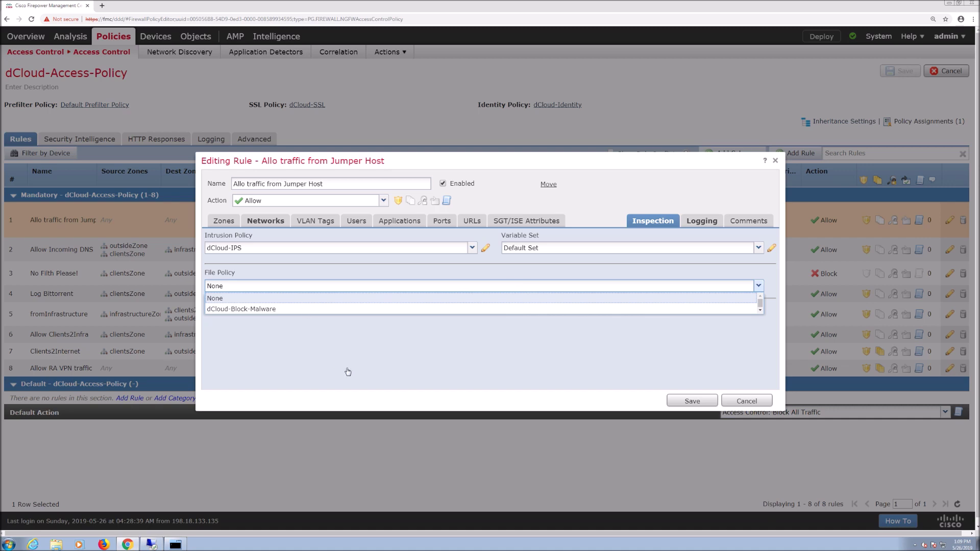
click(752, 395)
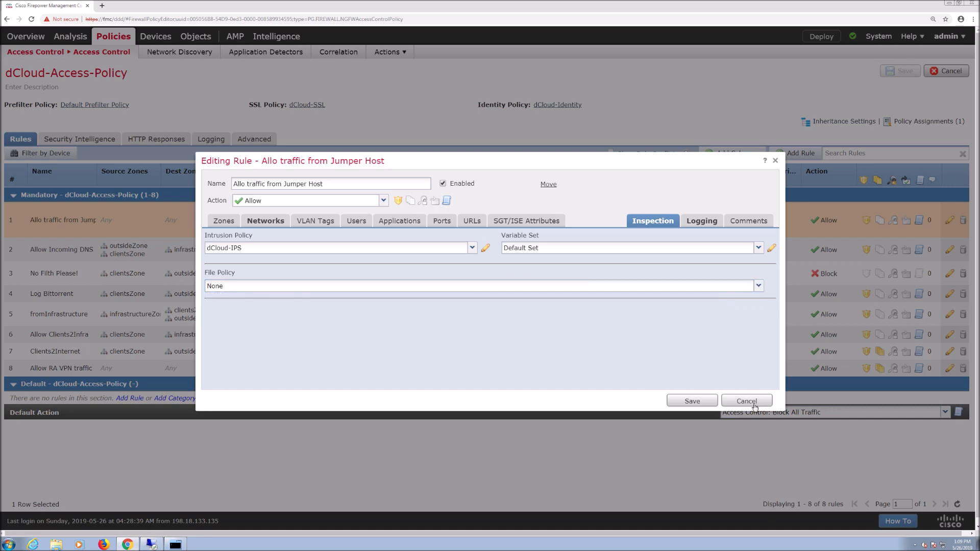
click(754, 405)
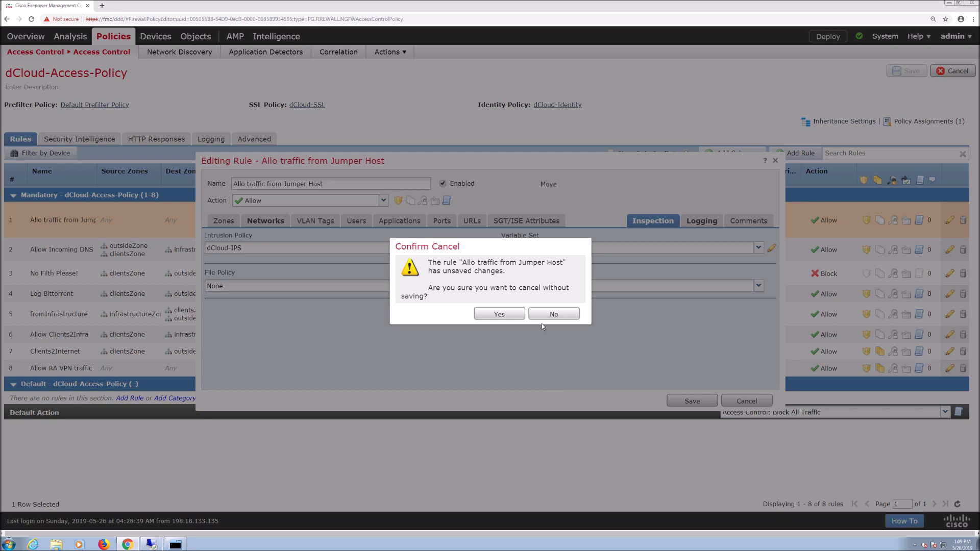
click(496, 318)
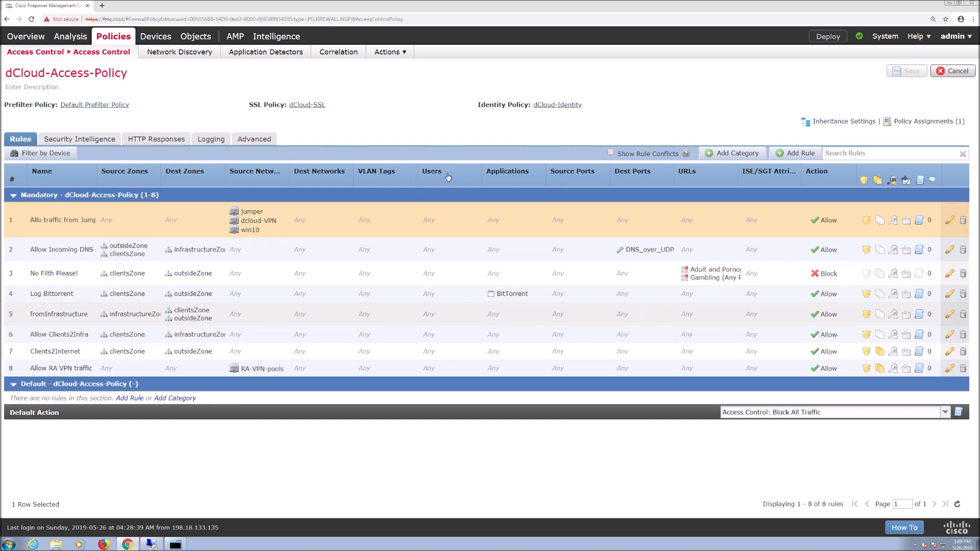
Switch to the Intrusion policies and edit dCloud-IPS, with 9567 rules enabled.
click(69, 51)
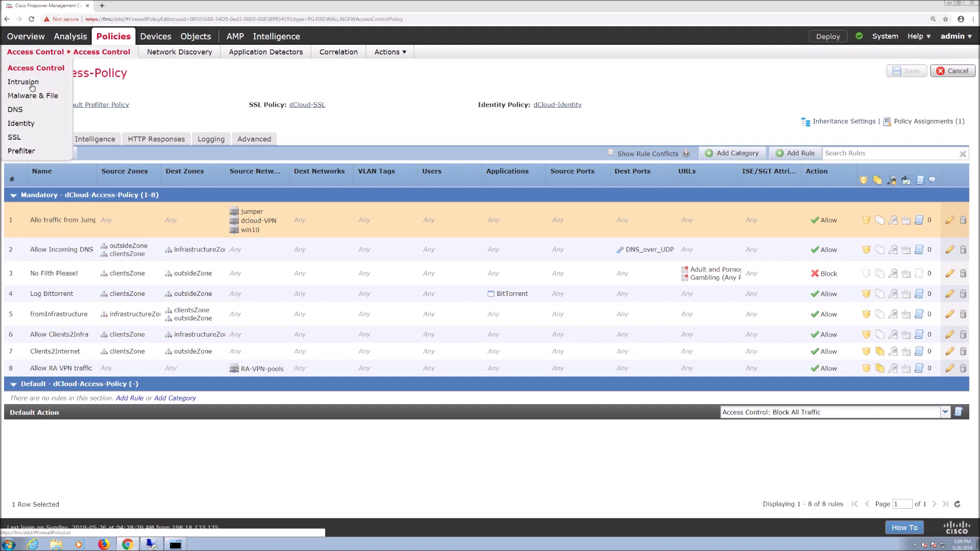
click(30, 85)
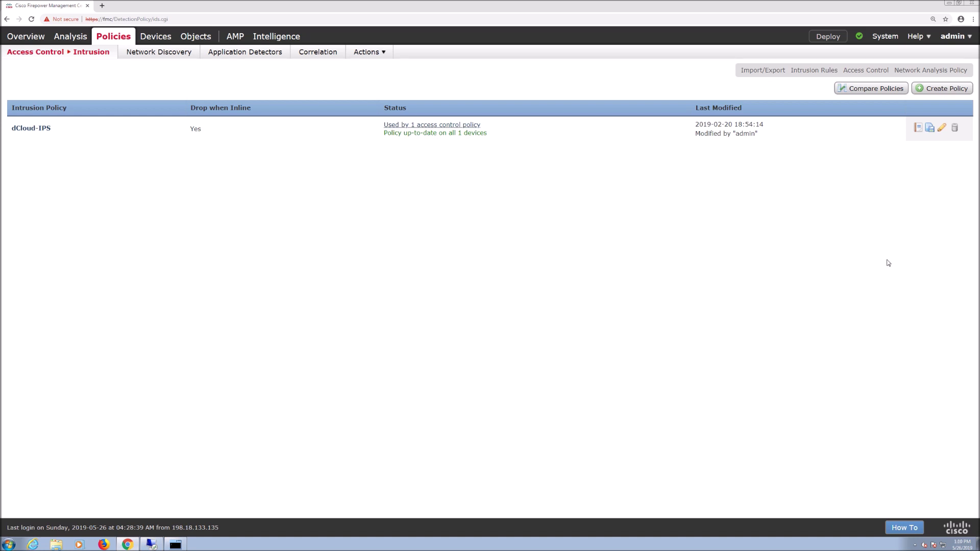
click(944, 130)
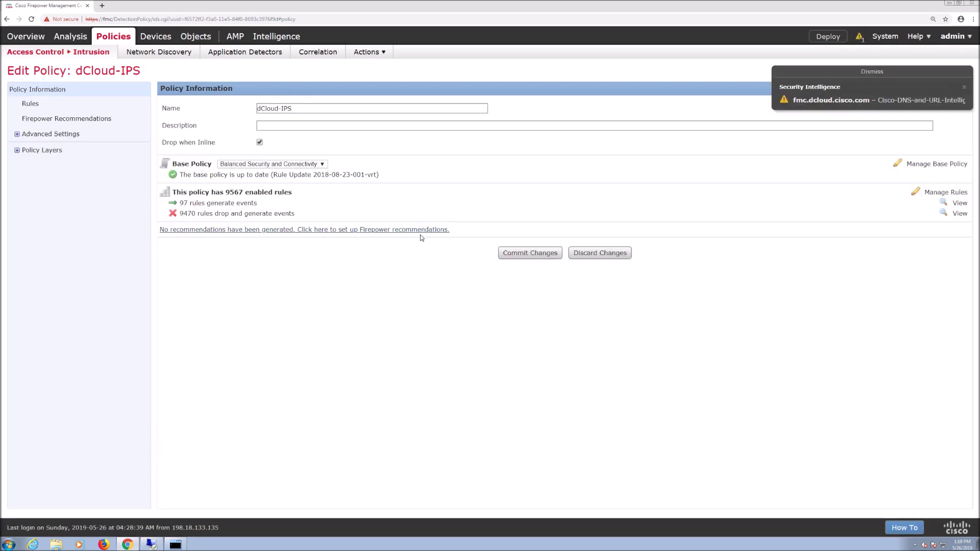
Generate Firepower recommendations for dCloud-IPS's 9 hosts and list the 3148 non-matching rules.
click(288, 232)
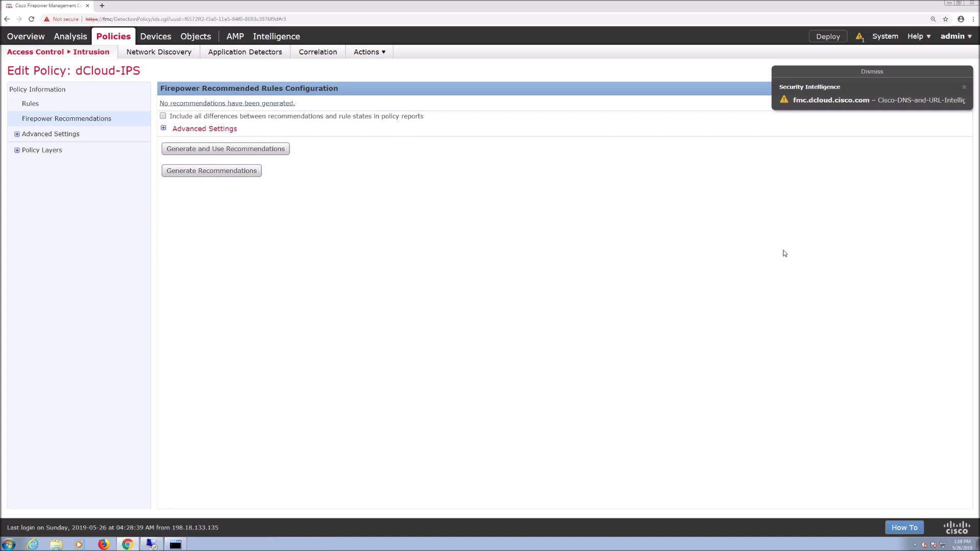
click(873, 73)
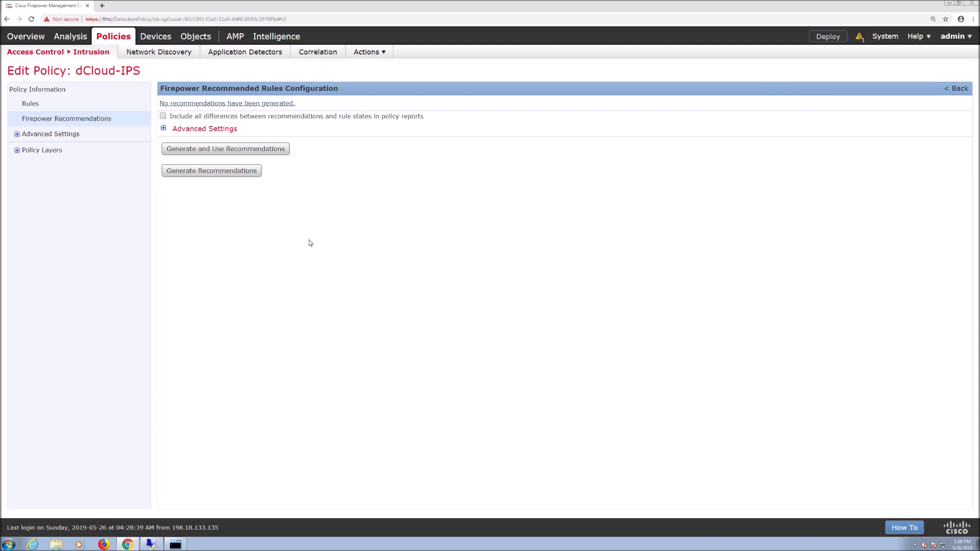
click(164, 129)
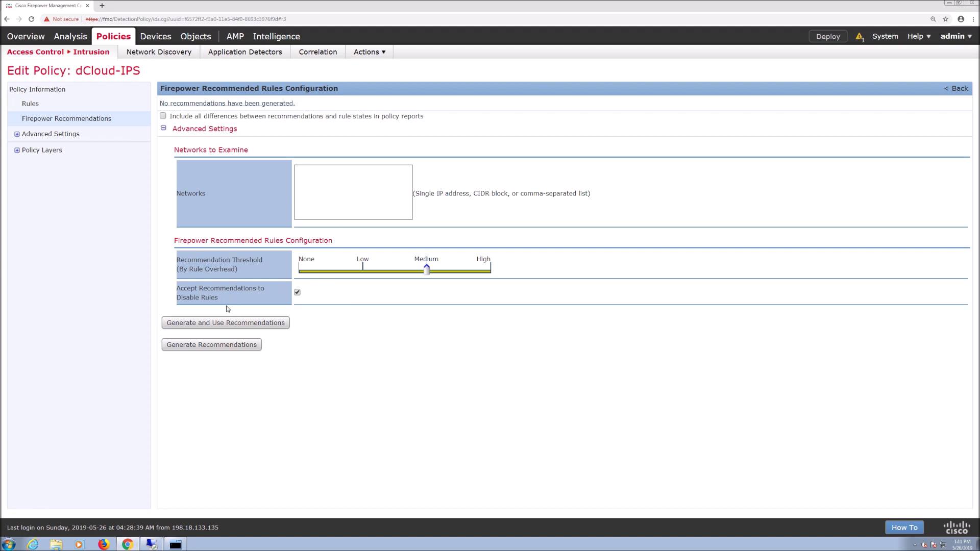
click(221, 350)
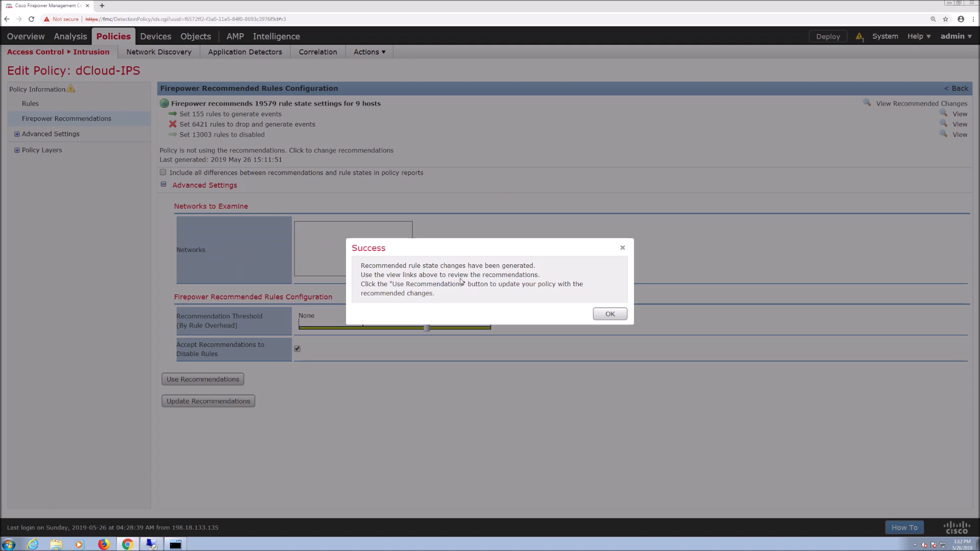
click(610, 314)
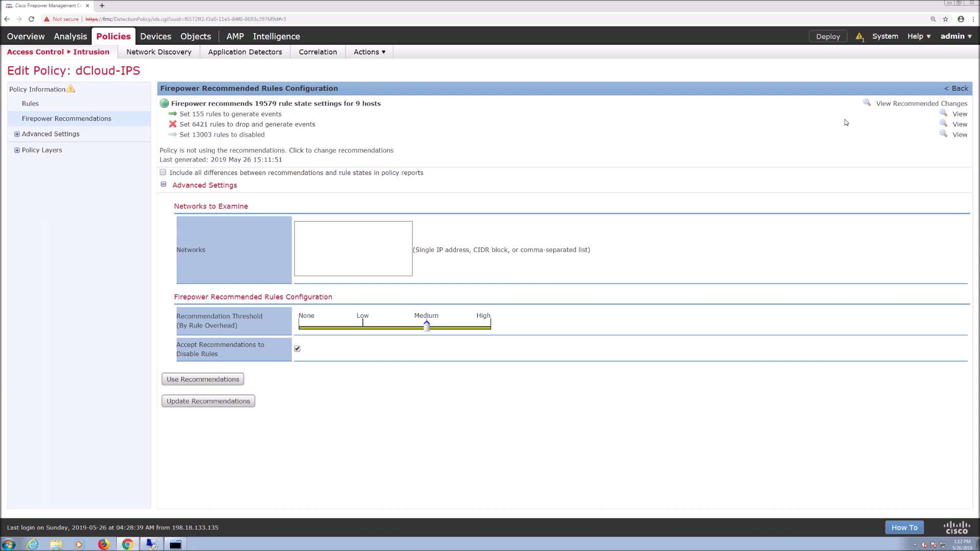
click(913, 105)
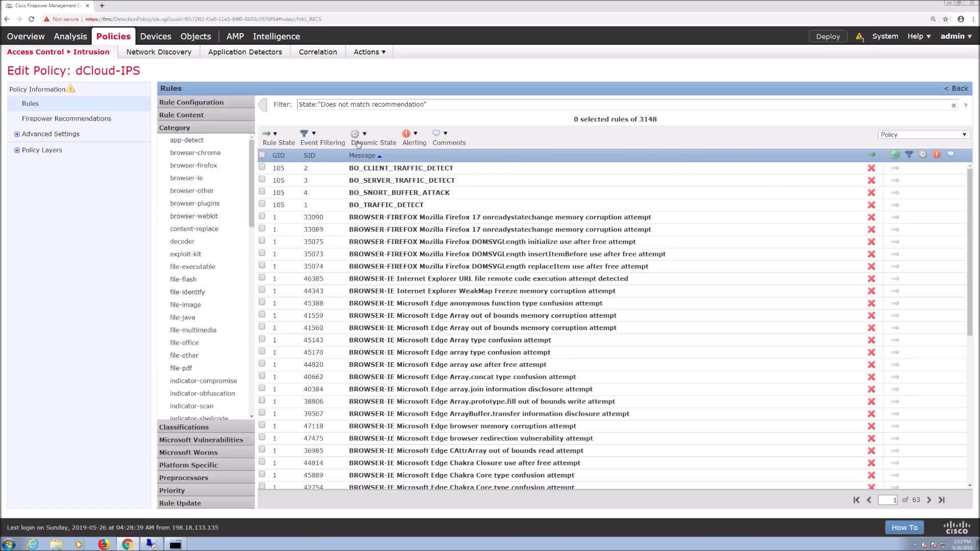
Select all 3148 unmatched rules, view Rule State options, then stay and return to Policy Information.
click(263, 156)
click(277, 143)
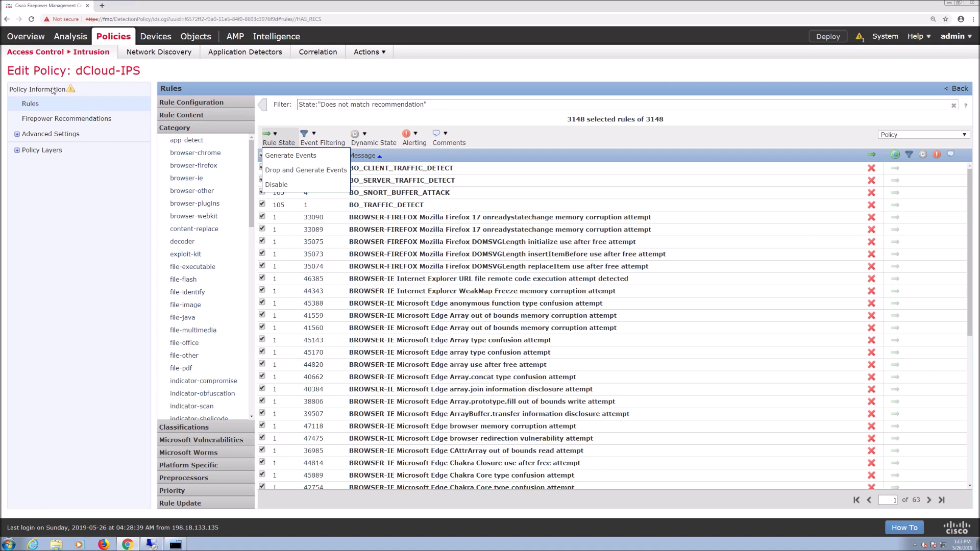
mouse_move(58, 52)
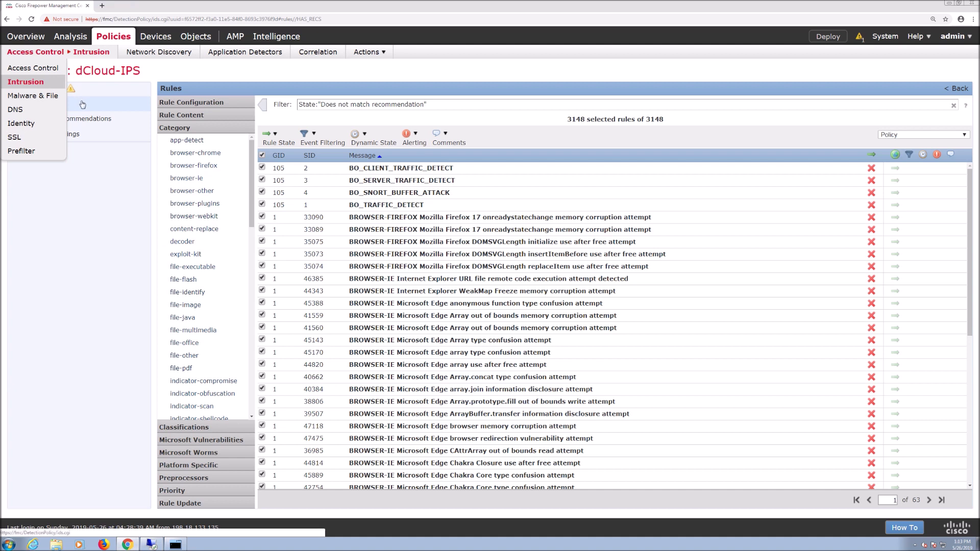
click(61, 78)
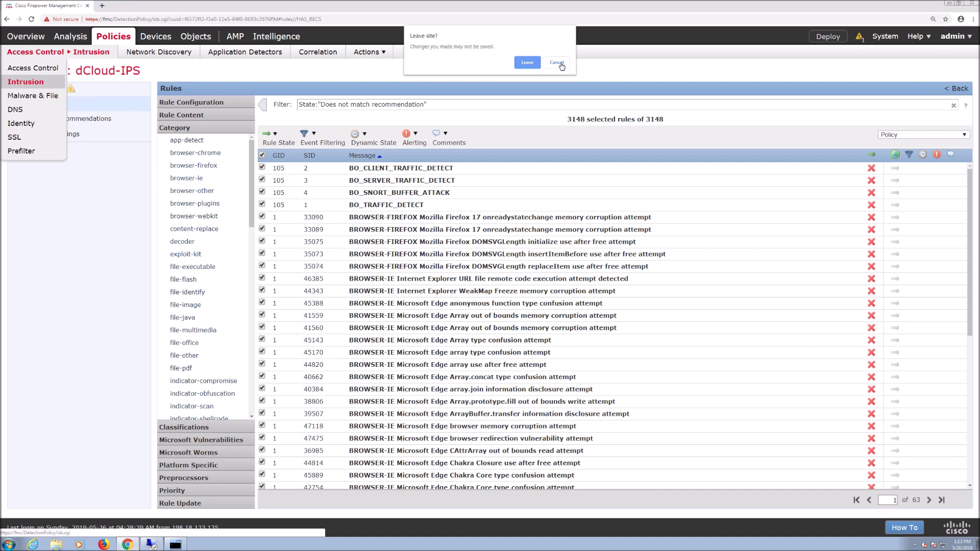
click(557, 63)
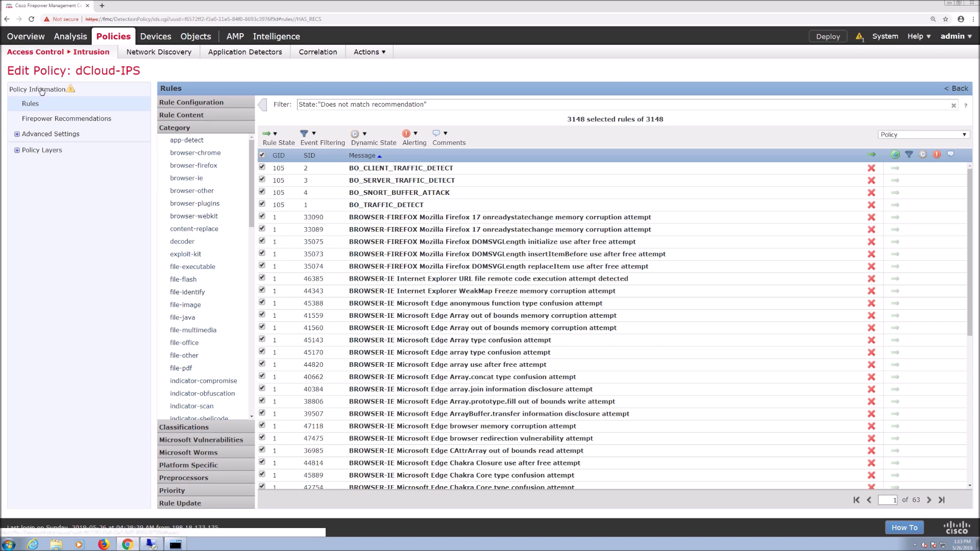
click(42, 91)
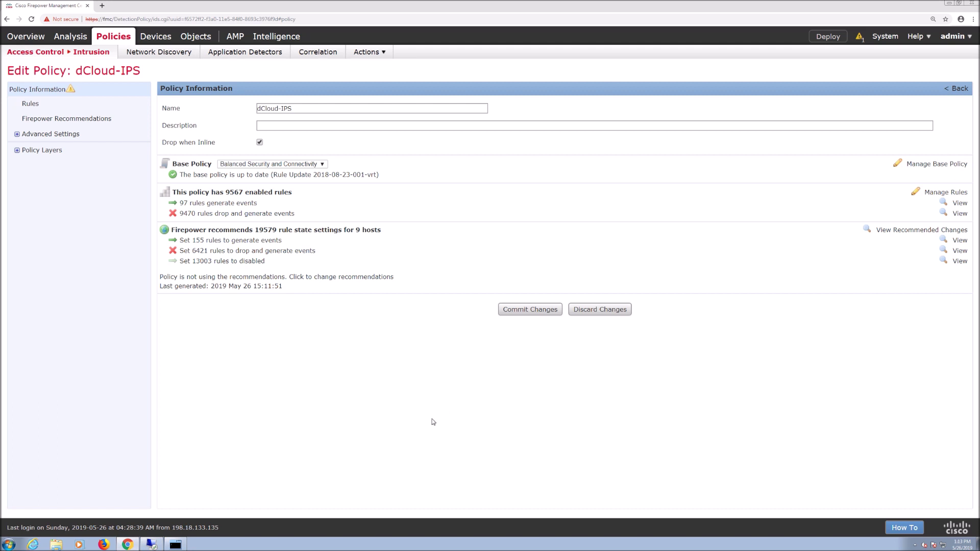
Leave dCloud-IPS for the Access Control policies and edit dCloud-Access-Policy.
mouse_move(67, 54)
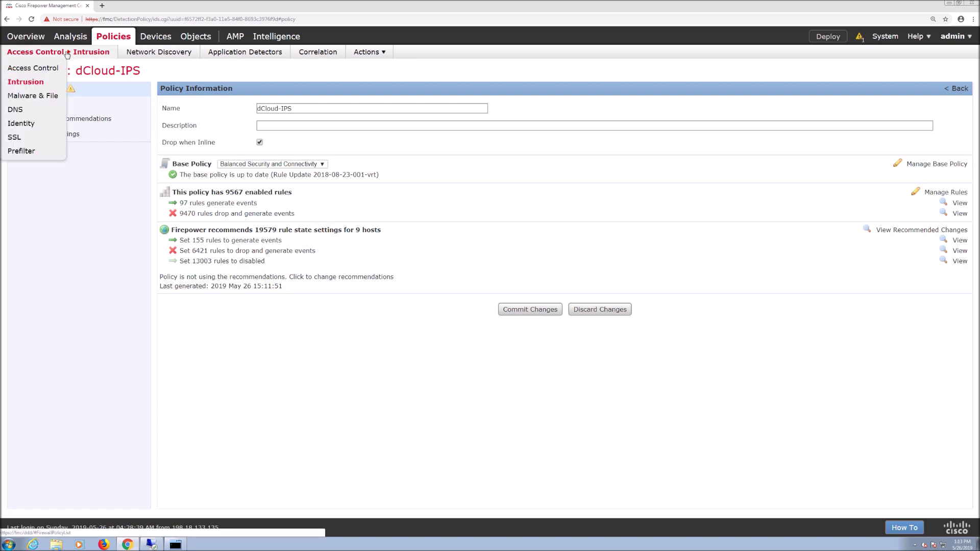
click(37, 73)
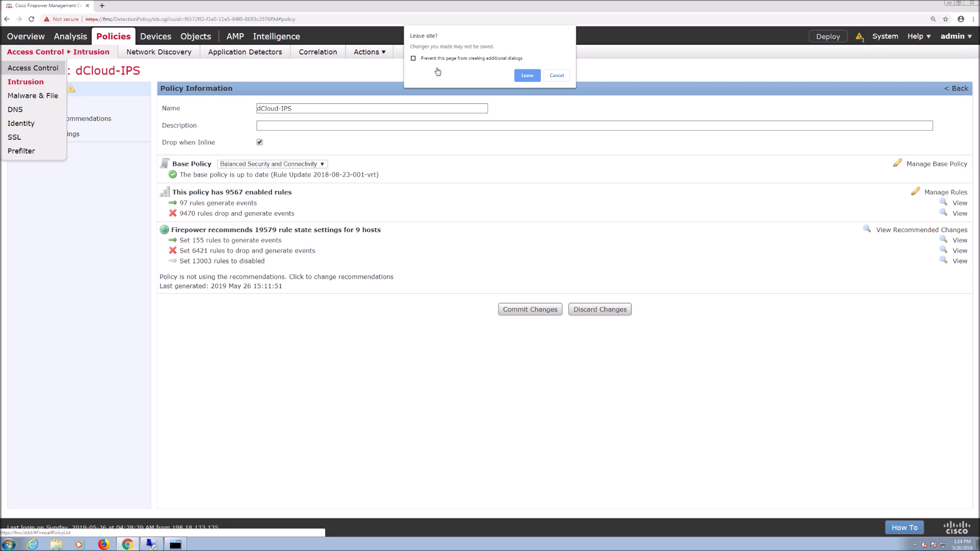
click(525, 77)
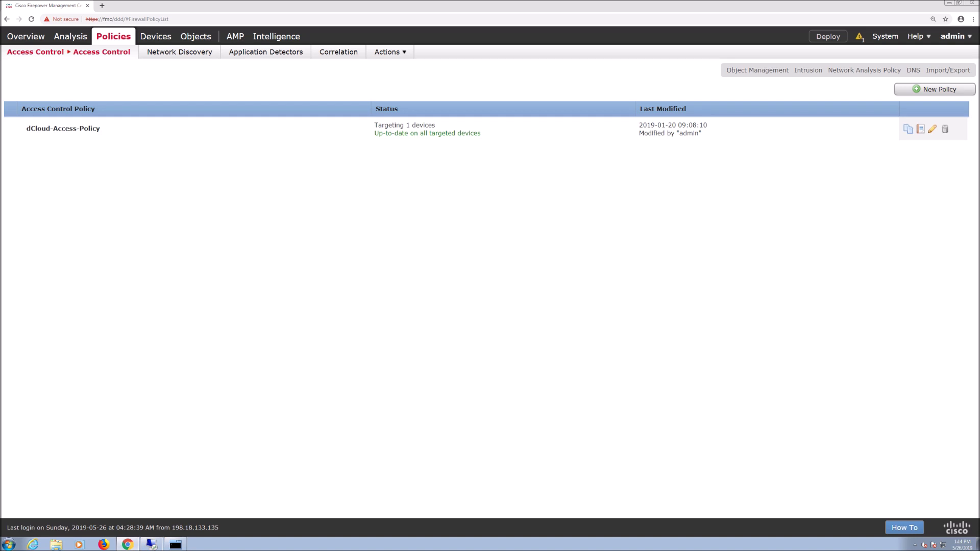
click(934, 130)
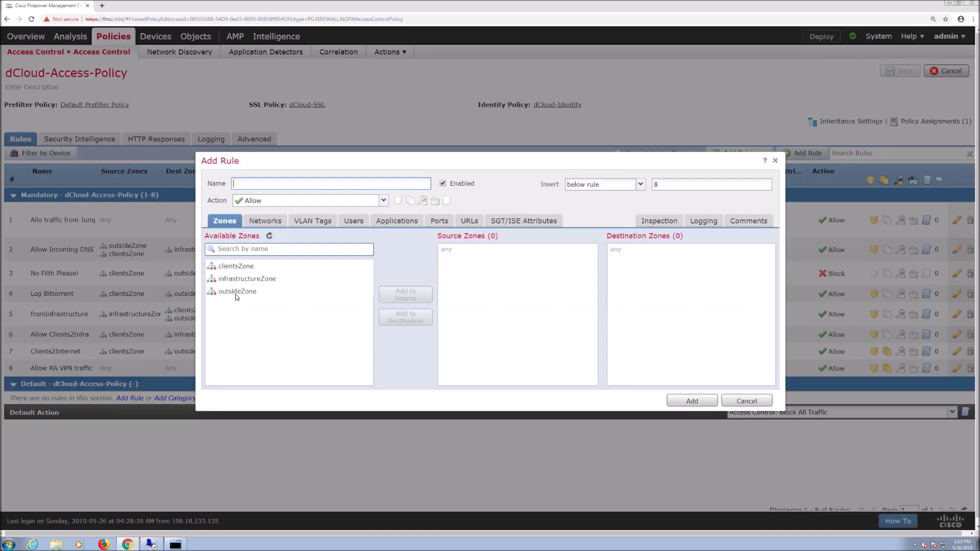
Review the new rule's Networks, Geolocation, VLAN Tags and Users options for realm AD1.
click(262, 223)
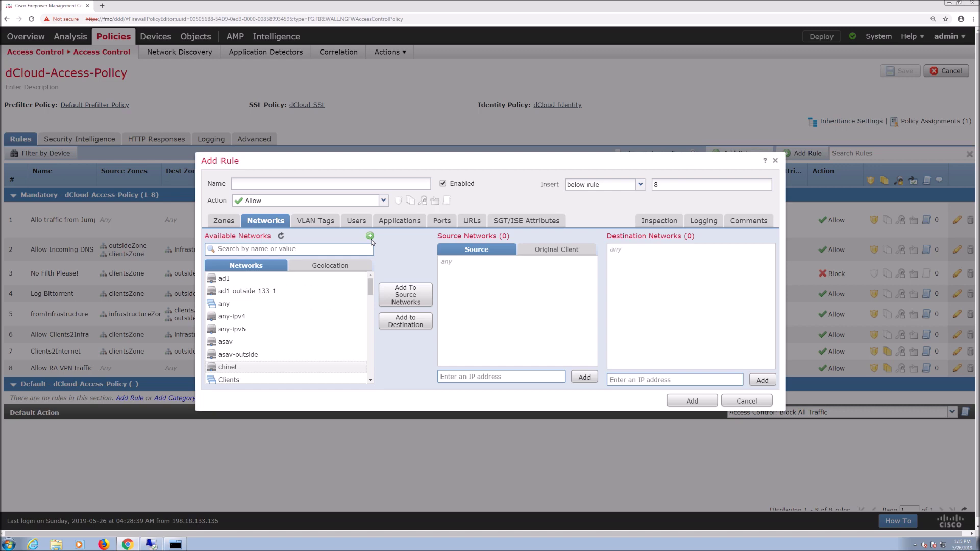
click(334, 272)
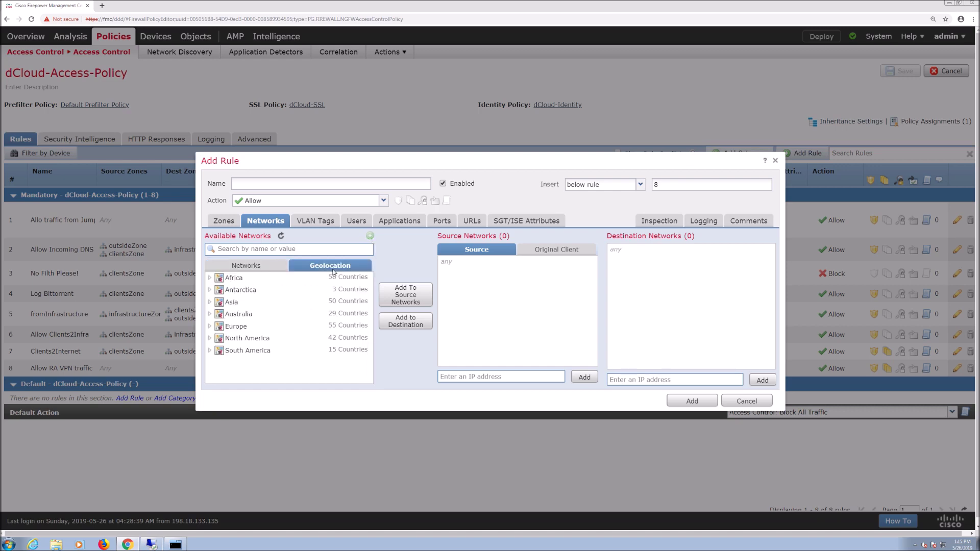
click(312, 222)
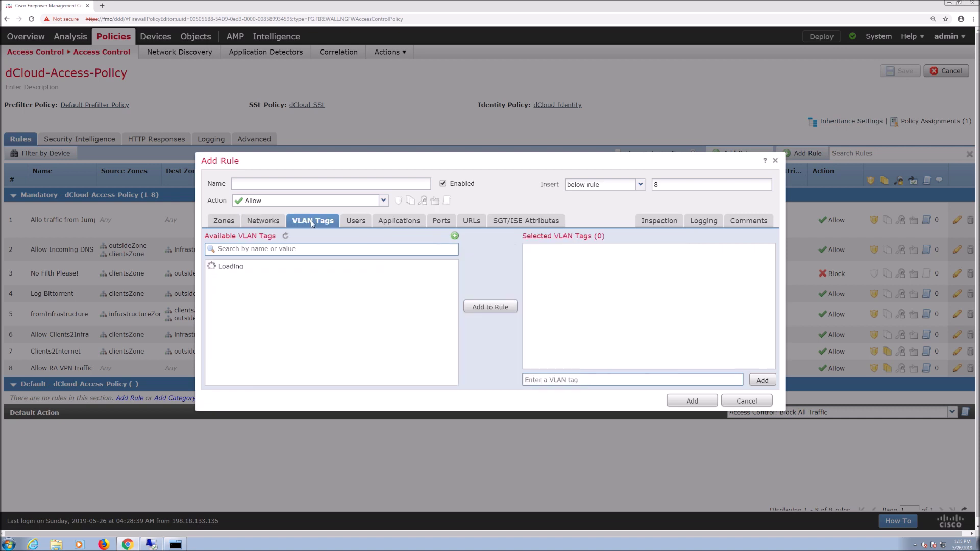
click(357, 221)
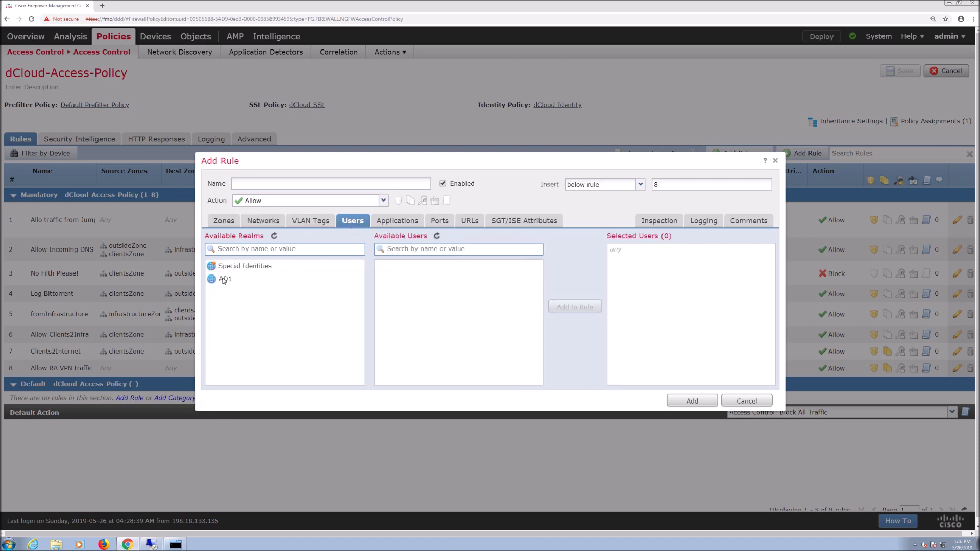
click(224, 279)
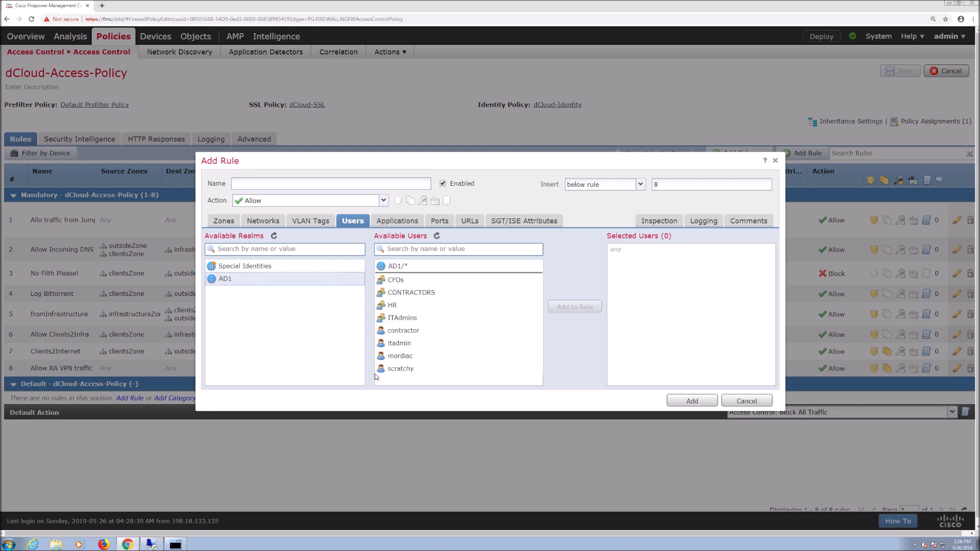
Filter the rule's available applications by 'skype'.
click(408, 223)
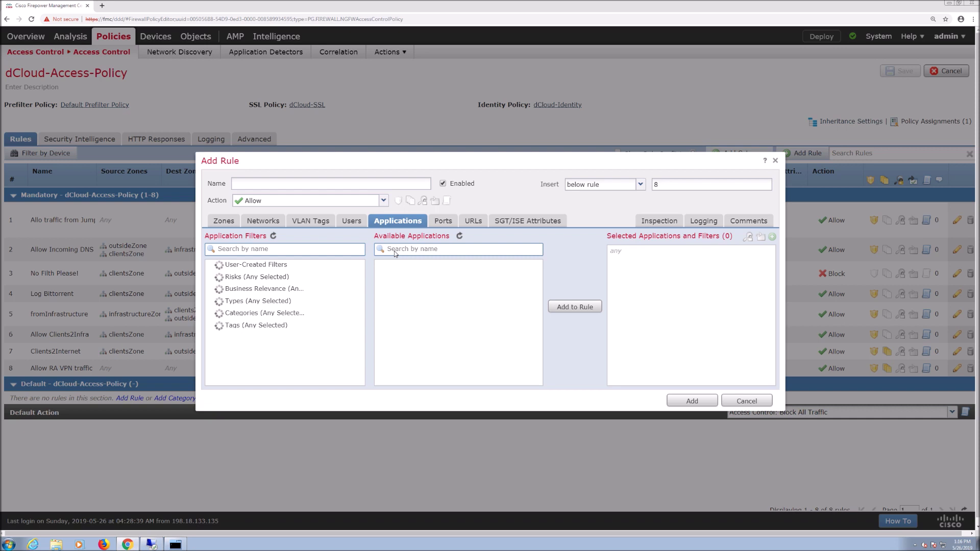
click(395, 251)
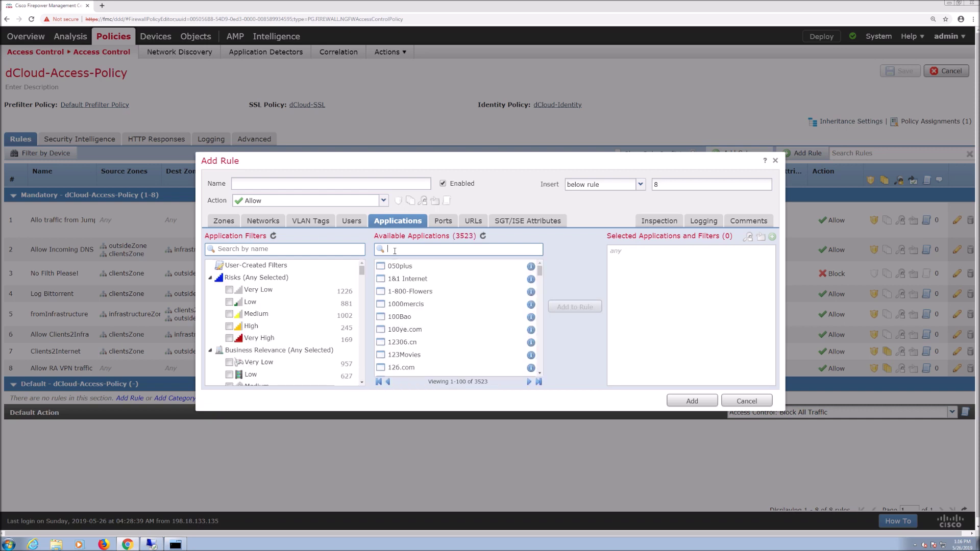
text(skype)
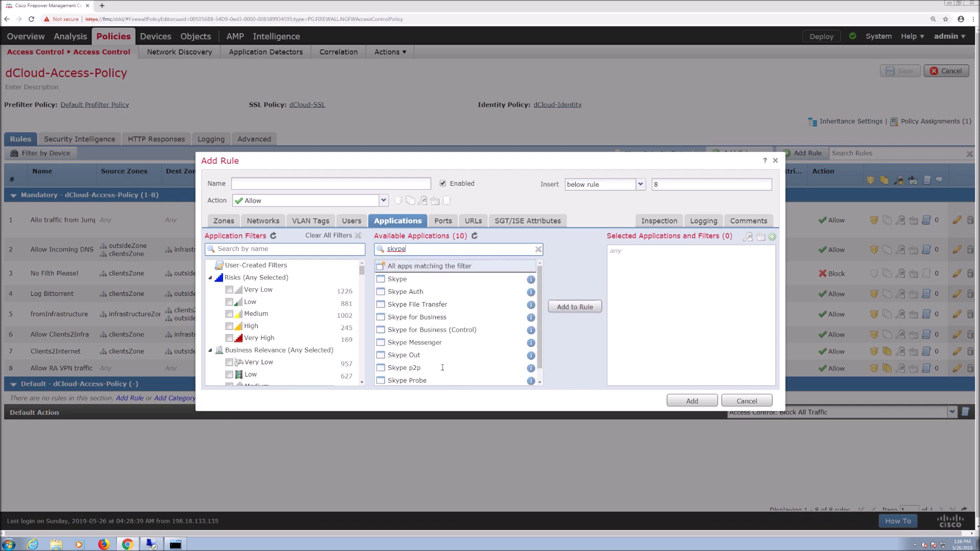
click(449, 223)
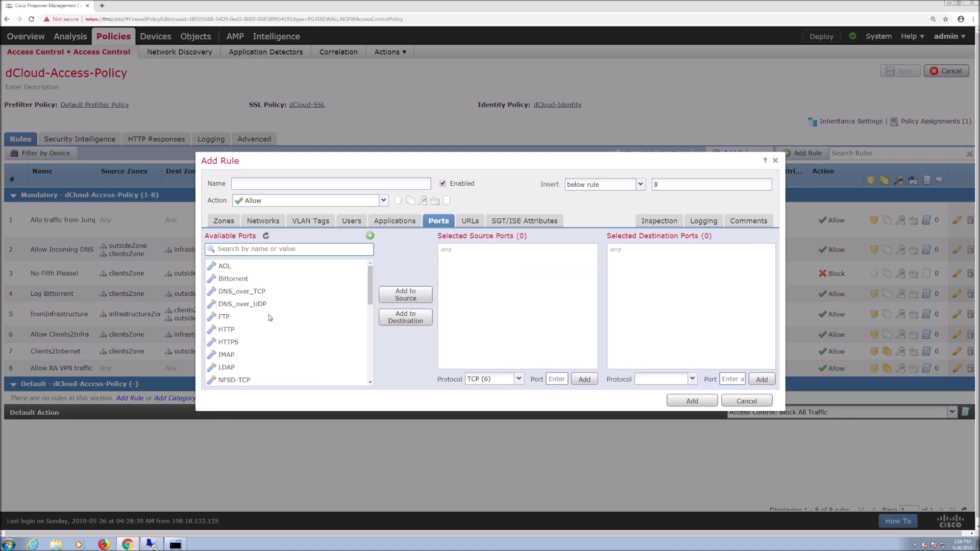
Browse the rule's URLs and SGT/ISE Attributes, listing the available Security Group Tag metadata.
click(468, 221)
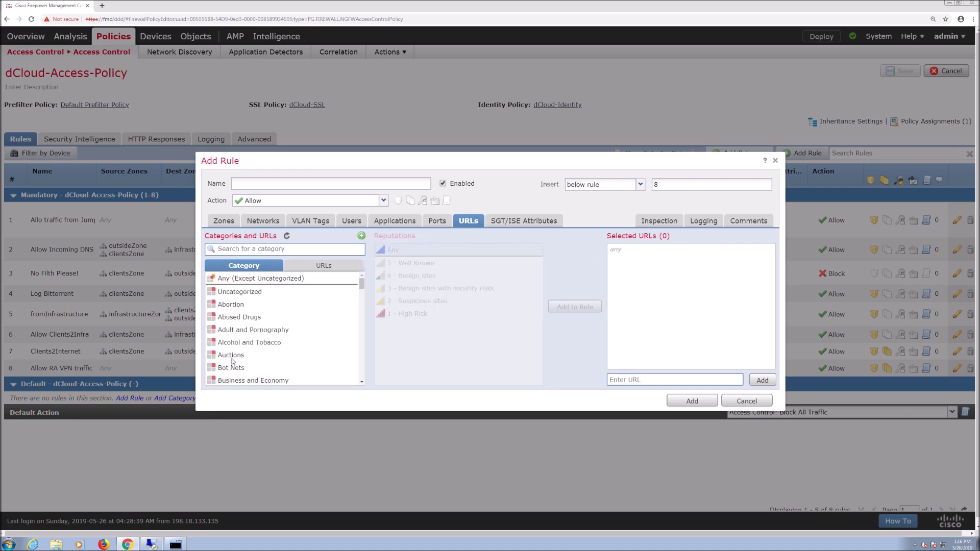
click(525, 223)
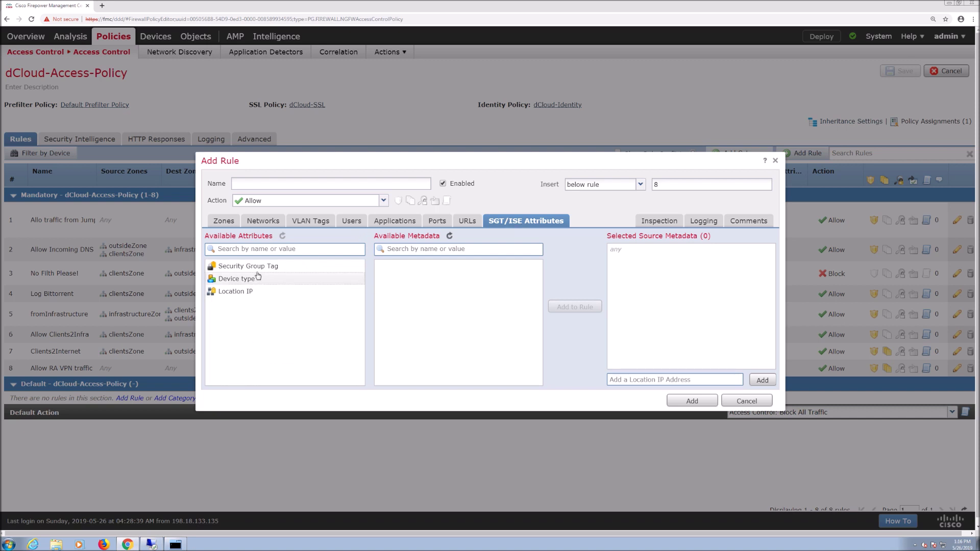
click(241, 268)
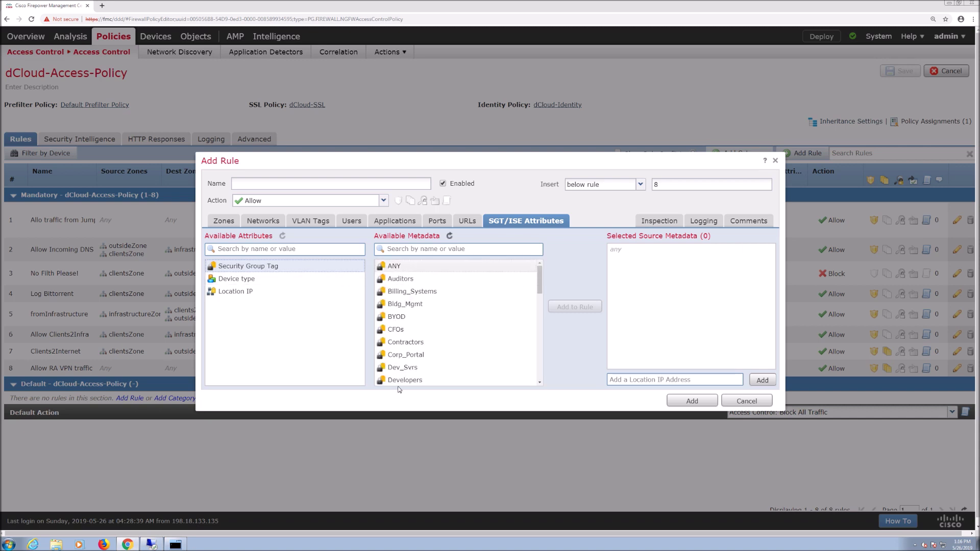
click(264, 221)
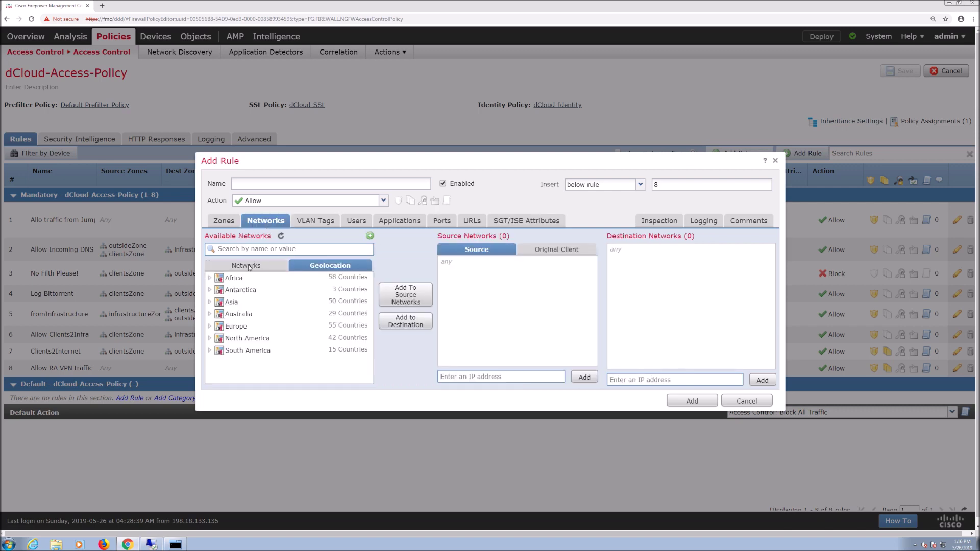
click(508, 222)
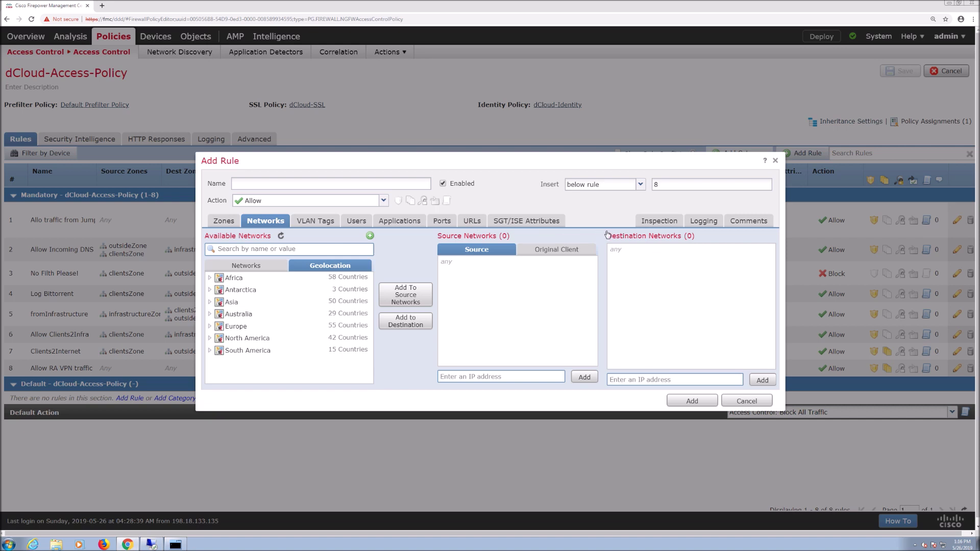
click(666, 222)
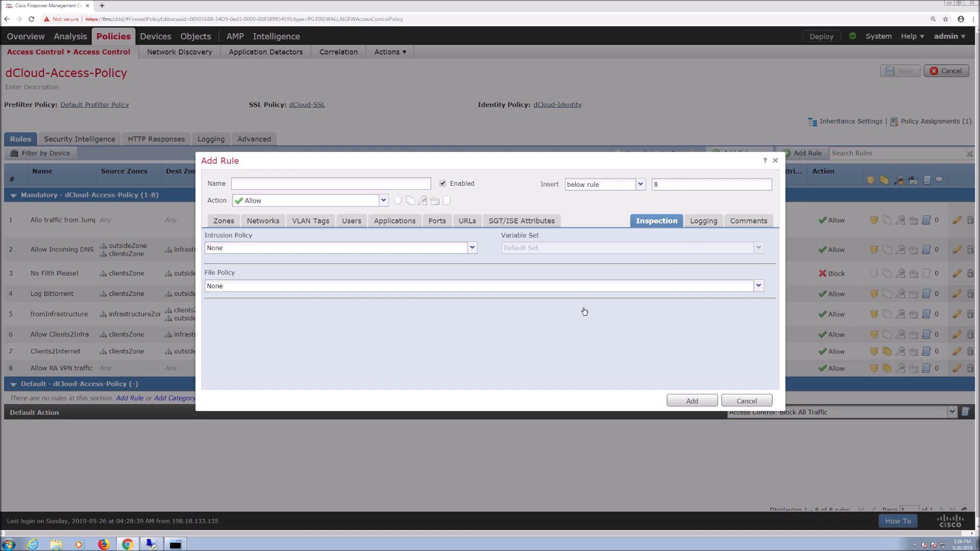
Check the rule Action choices, leaving Allow, then cancel the new rule.
click(383, 201)
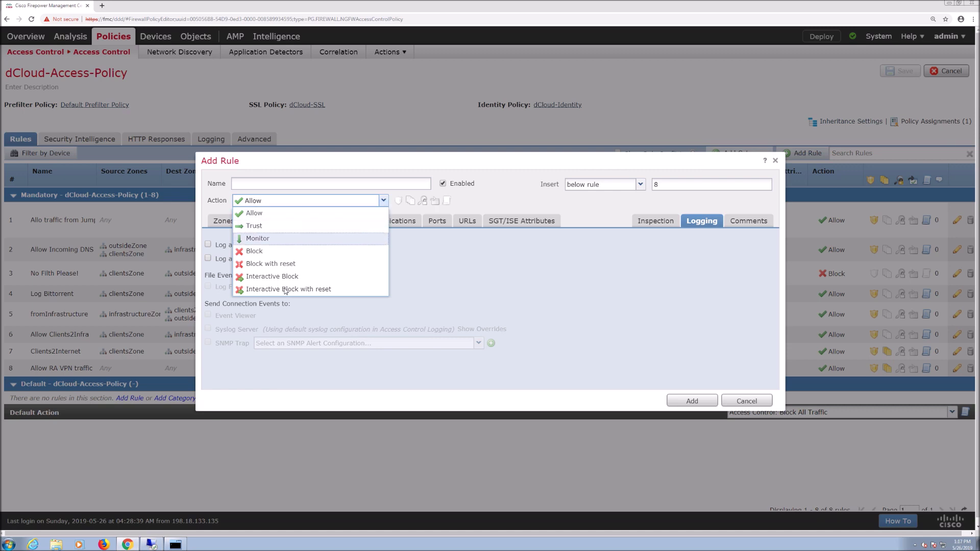
click(759, 407)
click(759, 407)
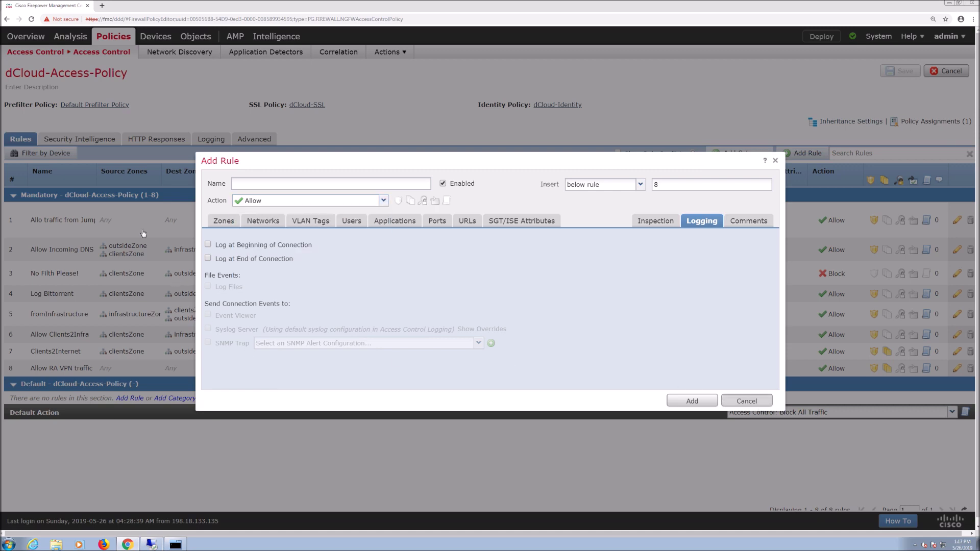
Switch from the access control policies to the SSL policies and open dCloud-SSL for editing.
click(68, 53)
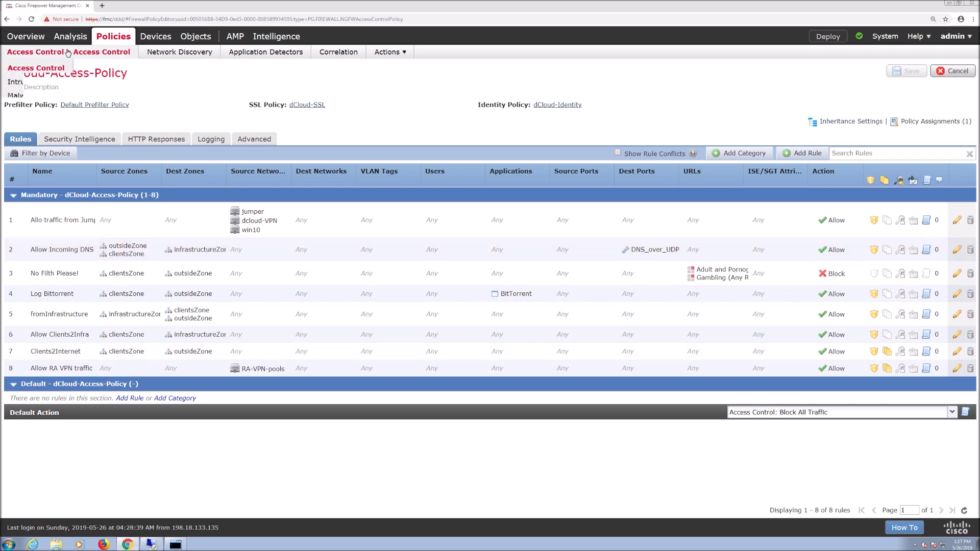
click(36, 68)
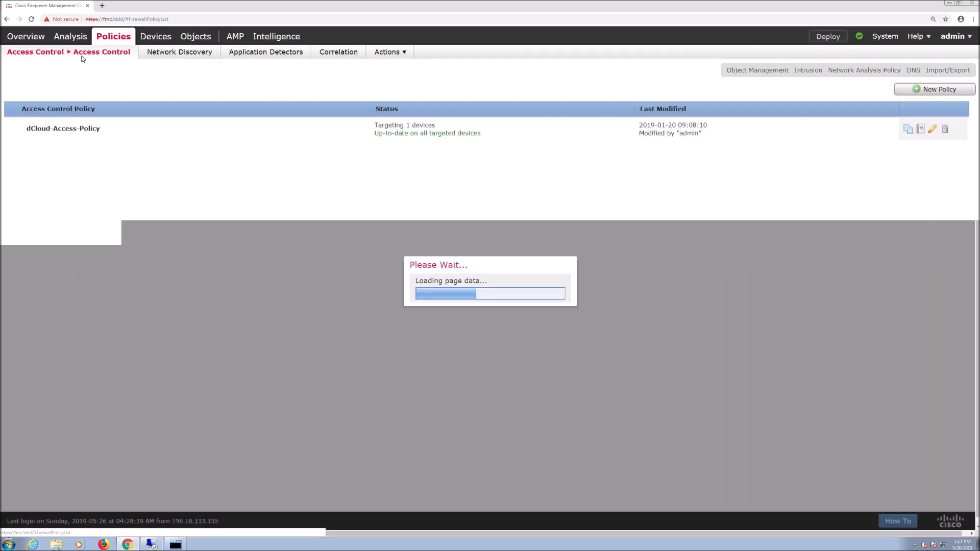
click(68, 54)
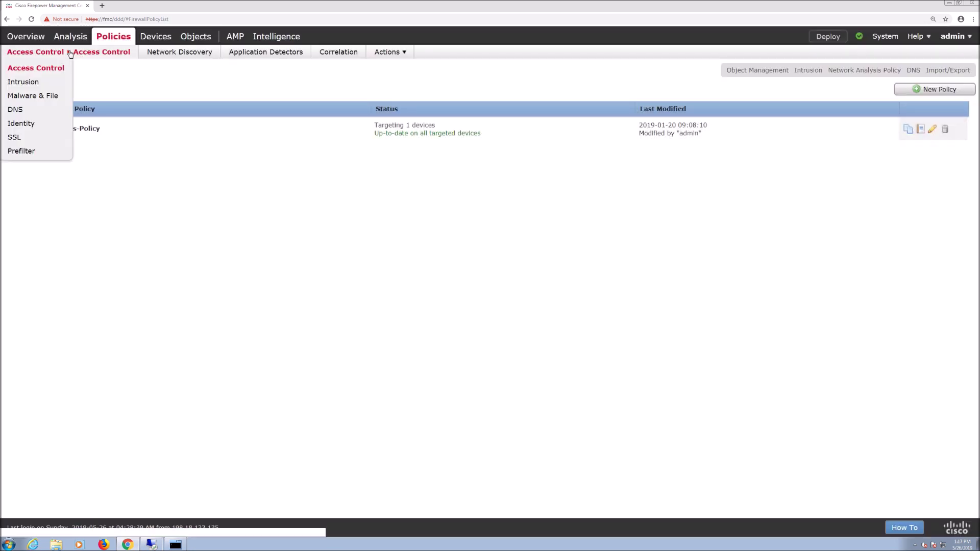
click(14, 138)
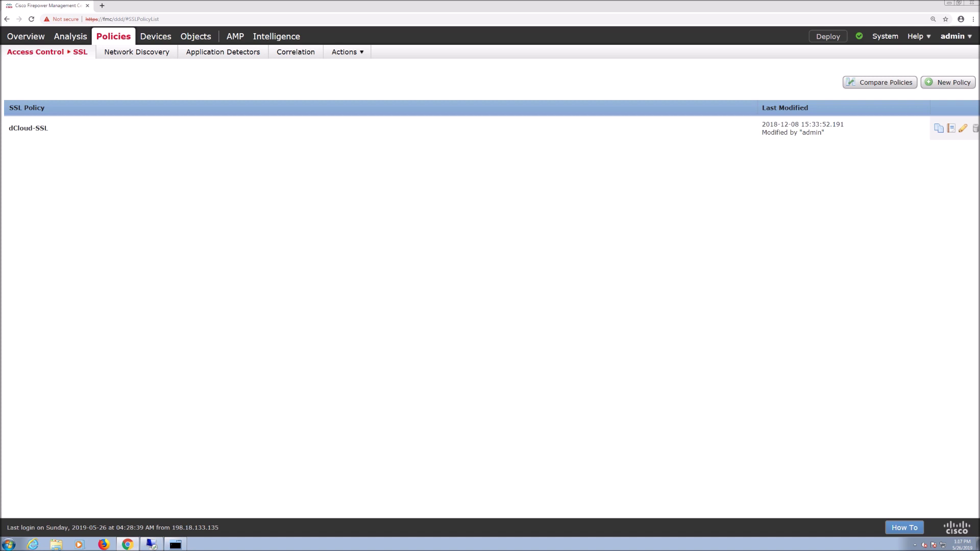
click(962, 131)
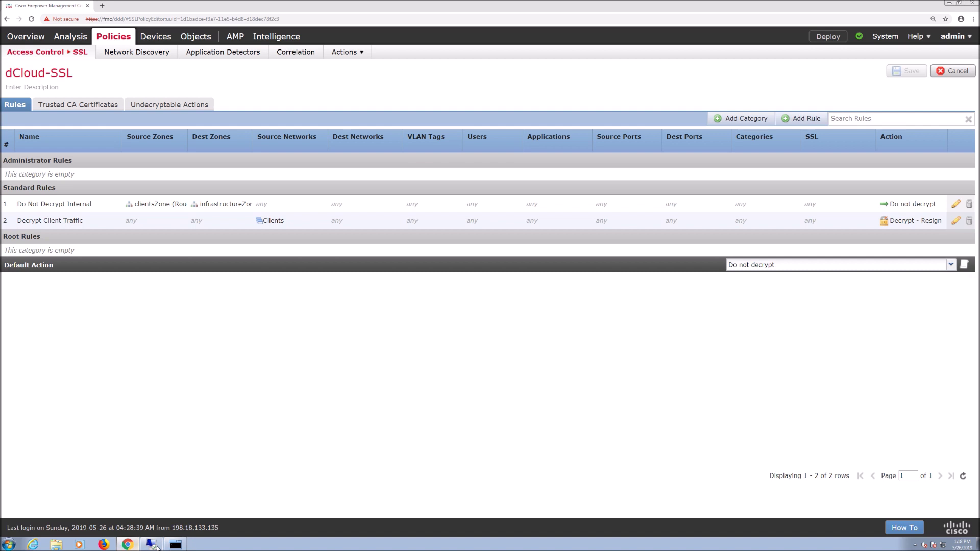
Bring the remote workstation's desktop back into view from the taskbar.
click(152, 544)
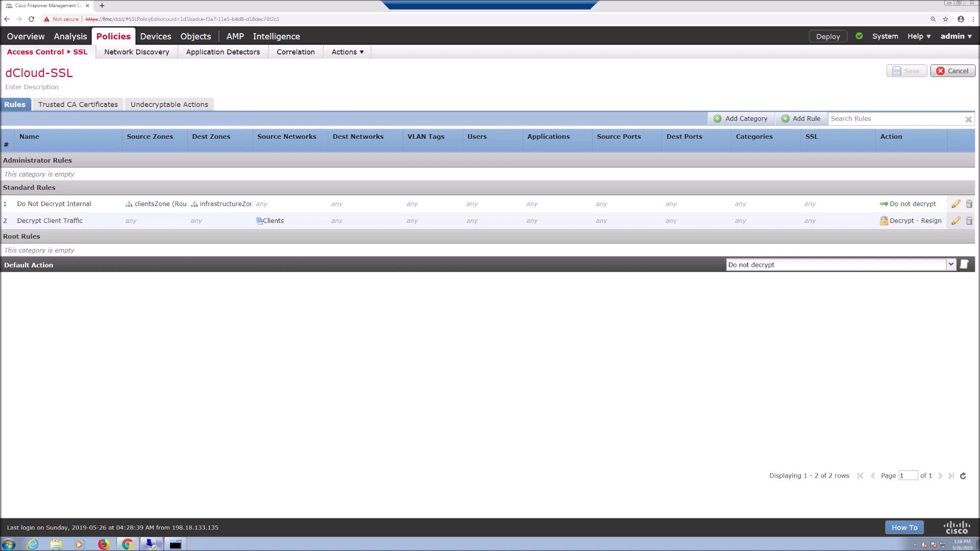
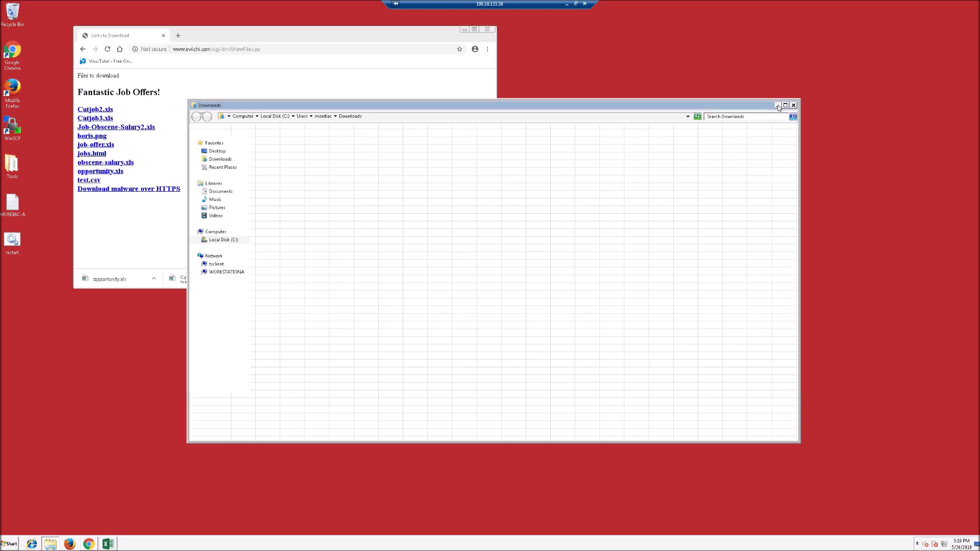
Close the Explorer Downloads window with Alt+F4, returning to the Fantastic Job Offers! links page.
key(alt+F4)
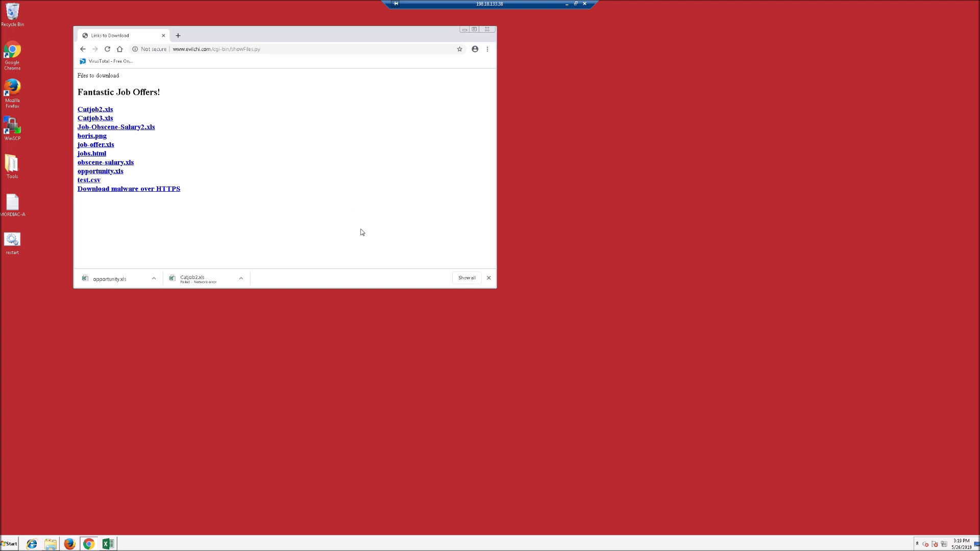
Save Catjob2.xls from the 'Download malware over HTTPS' link into the Downloads folder.
click(148, 191)
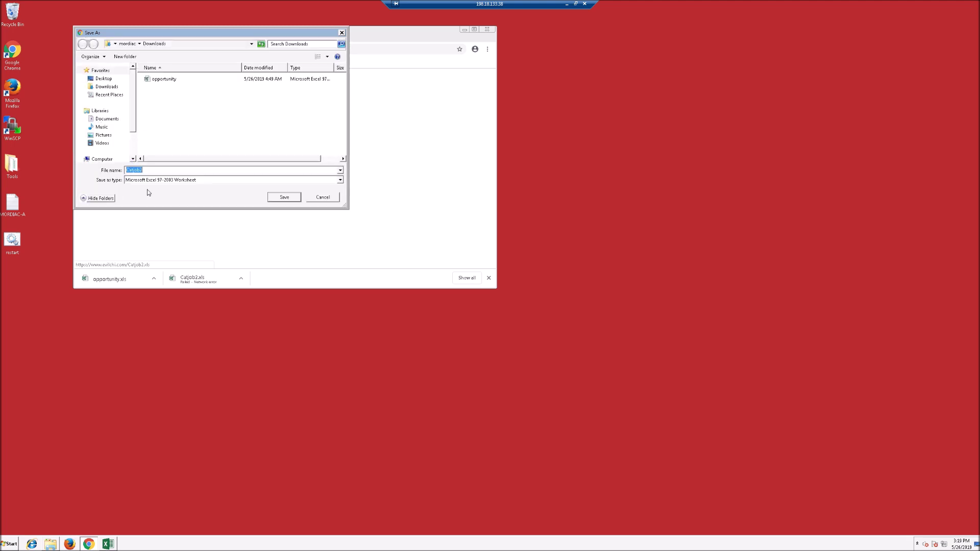
click(283, 197)
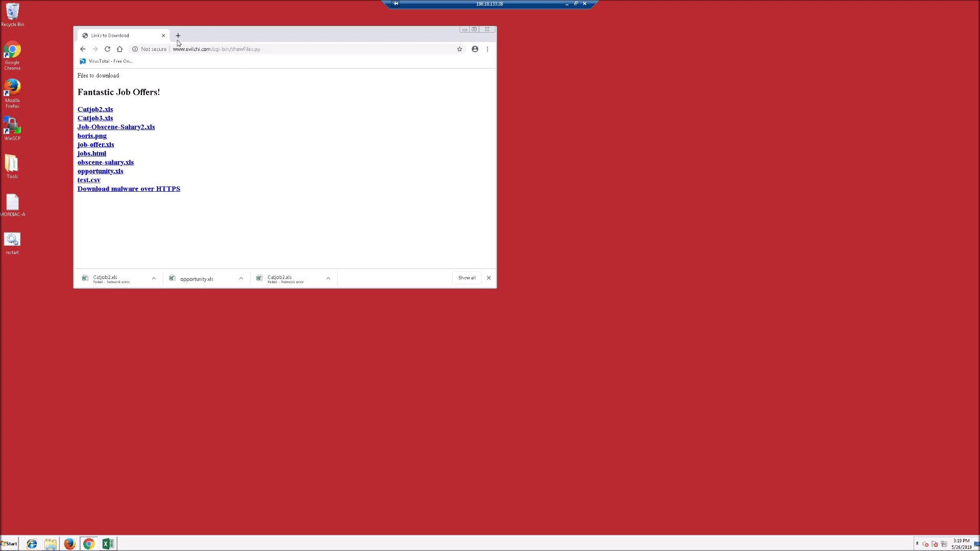
Copy the link address of 'Download malware over HTTPS'.
right_click(143, 192)
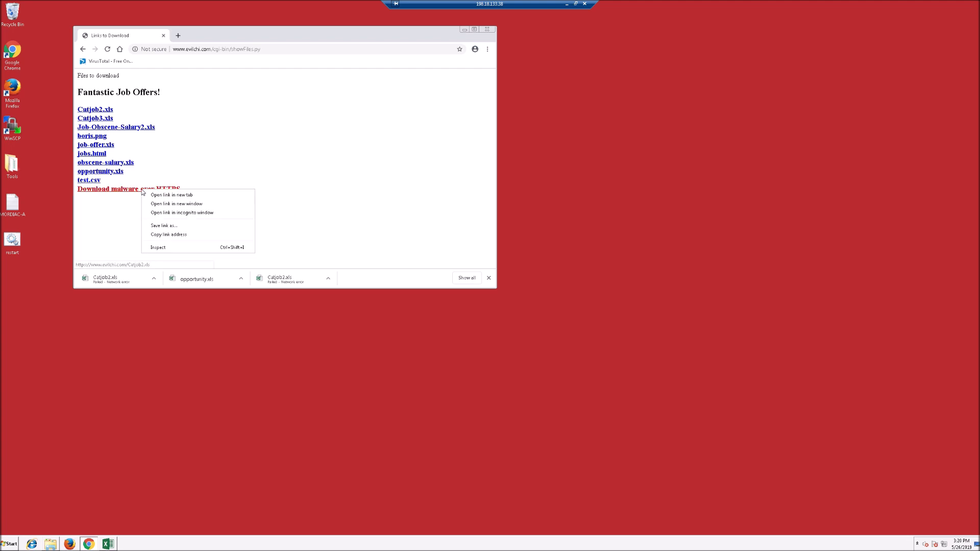
click(168, 238)
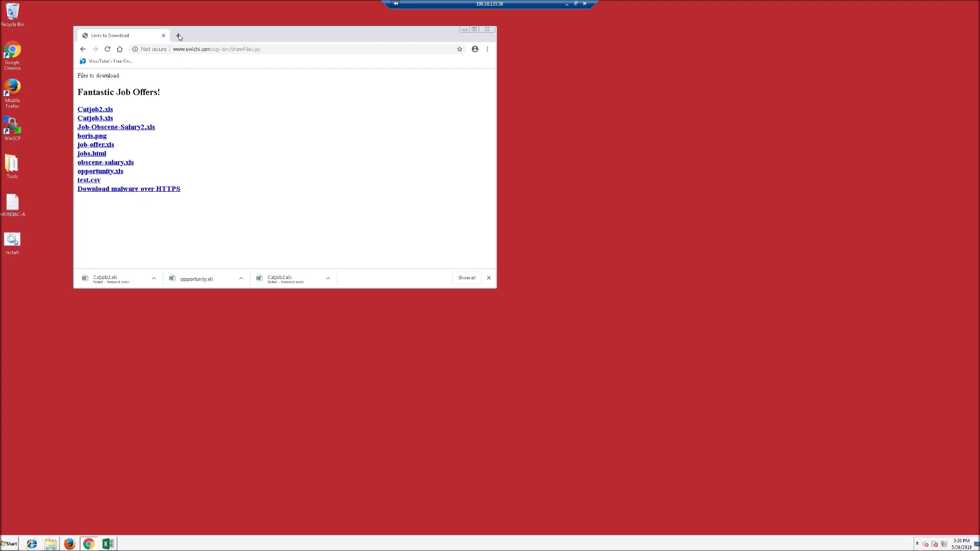
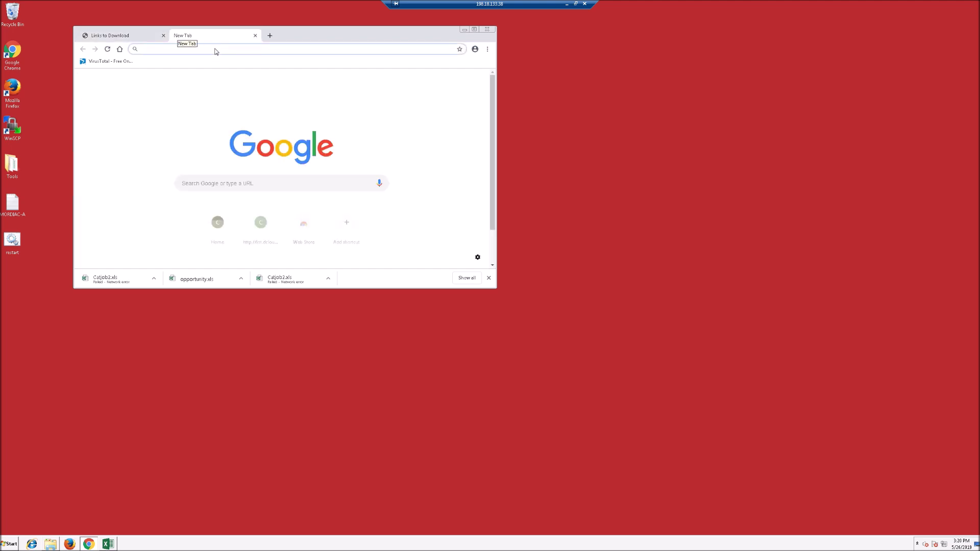
text(https://www.evilchi.com/Catjob2.xls)
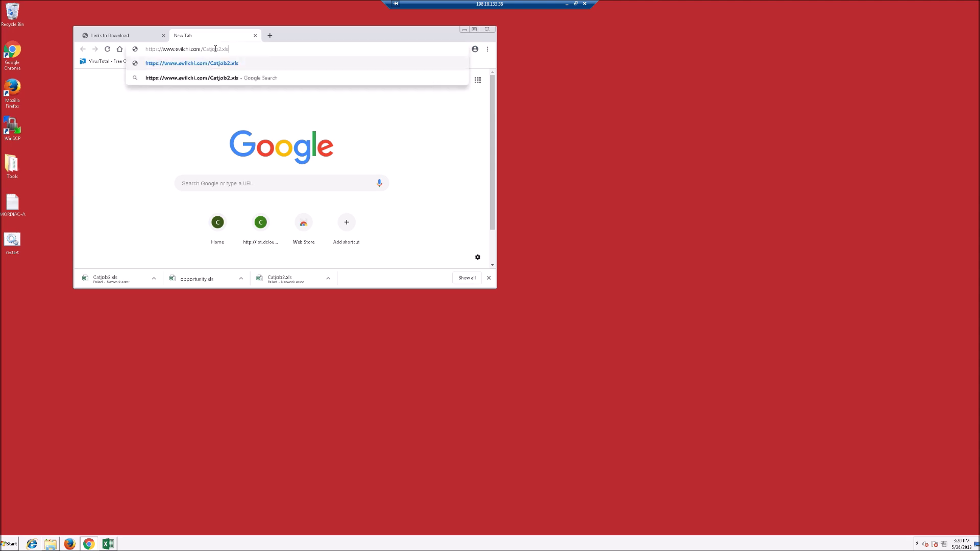
key(Return)
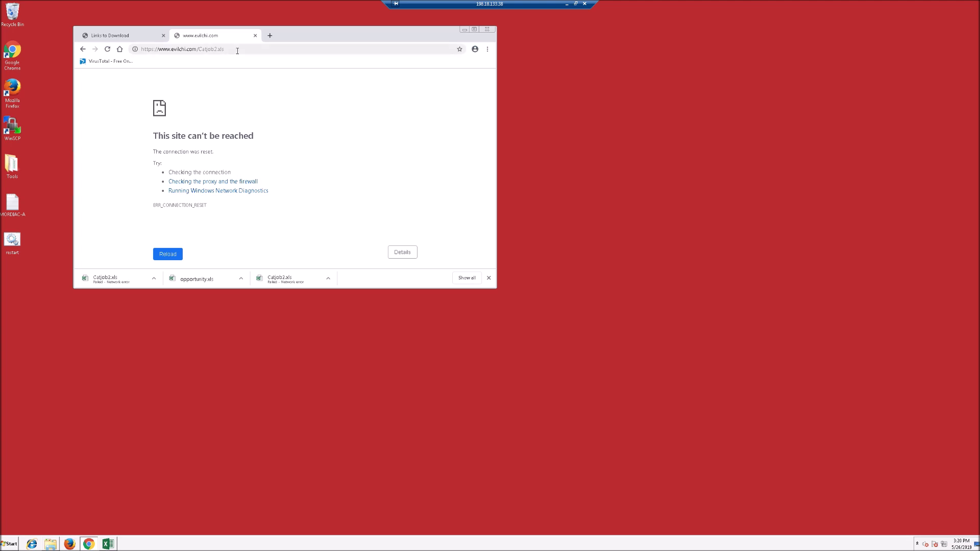
click(202, 51)
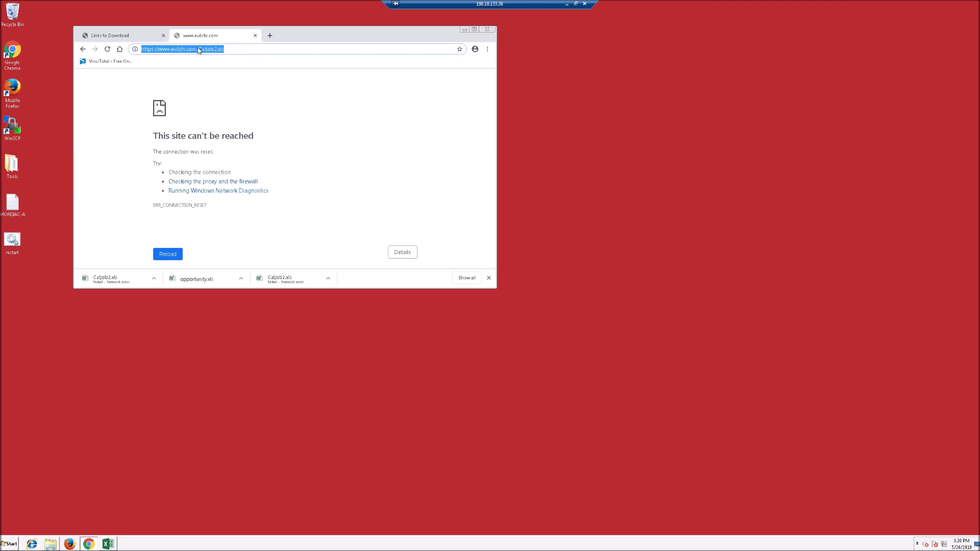
click(200, 49)
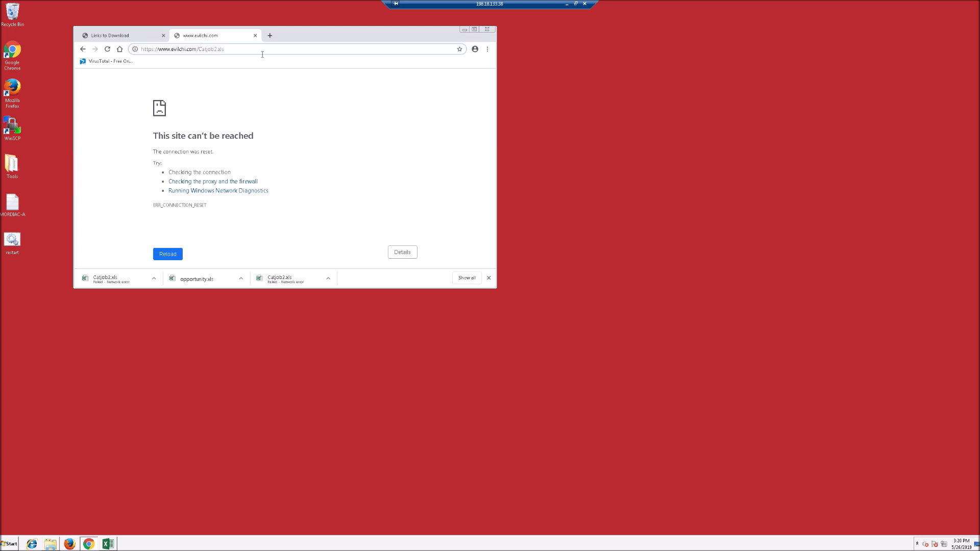
key(shift+End)
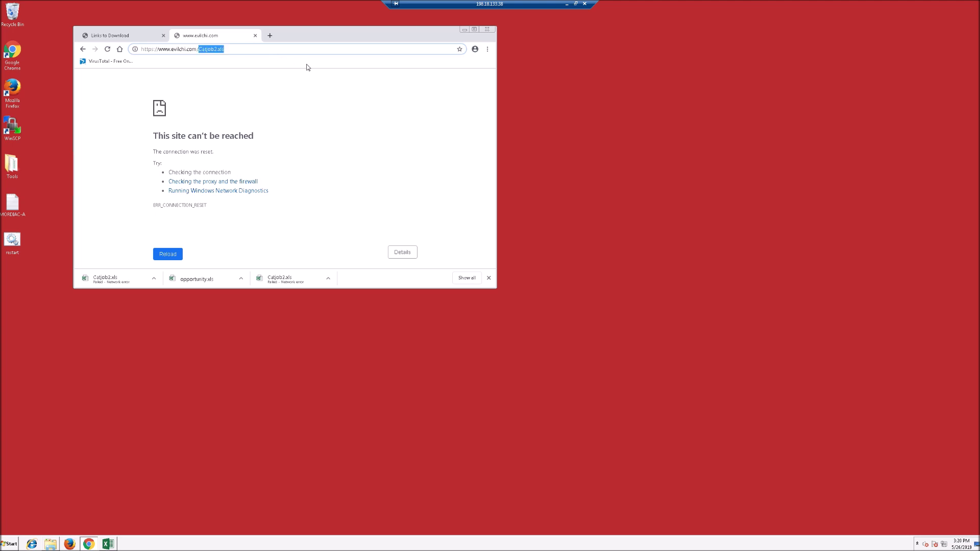
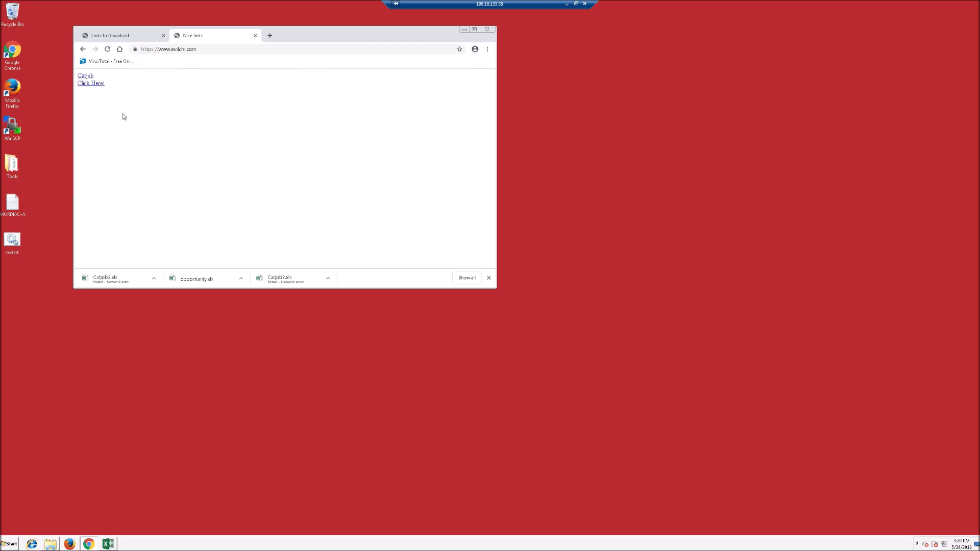
click(135, 50)
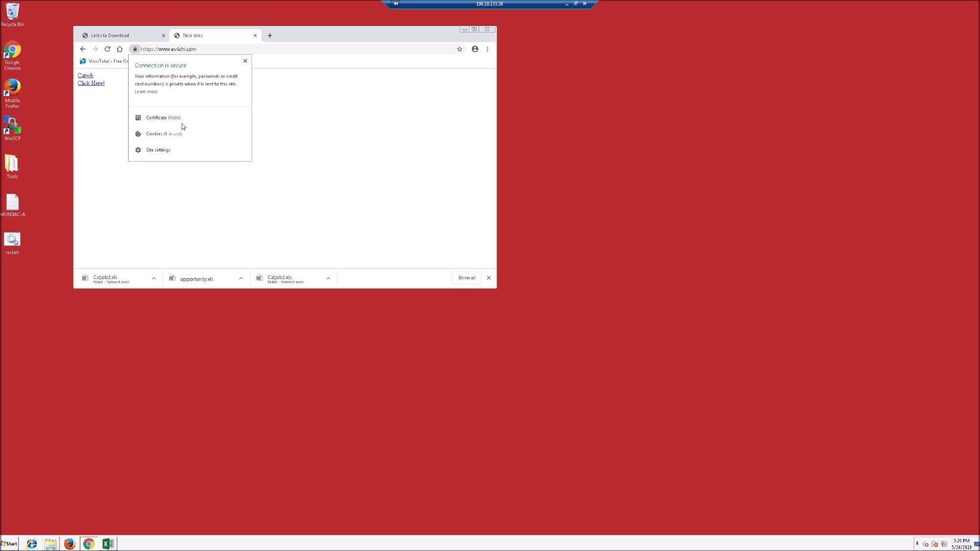
click(167, 119)
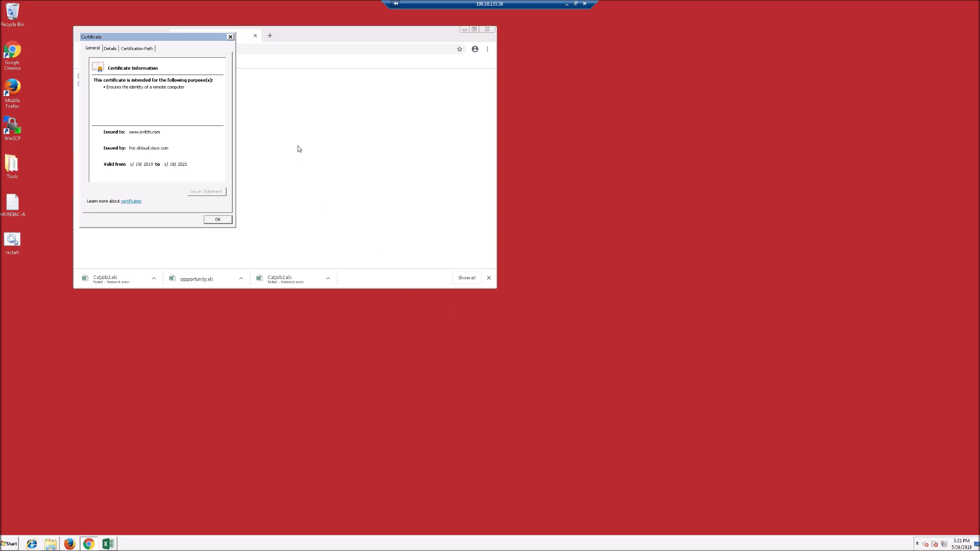
click(568, 5)
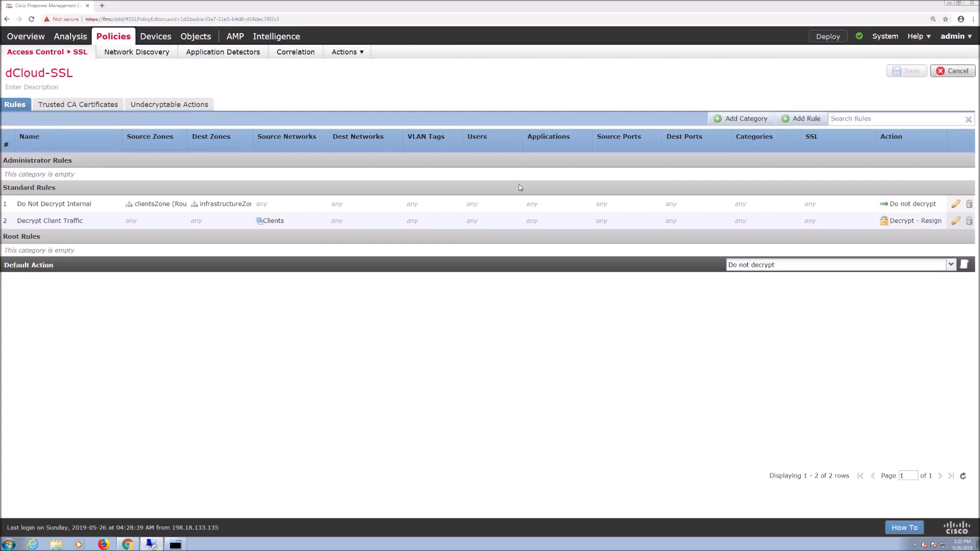
Open the FTDv device from Device Management and go to the Remote Access VPN policy list.
click(100, 68)
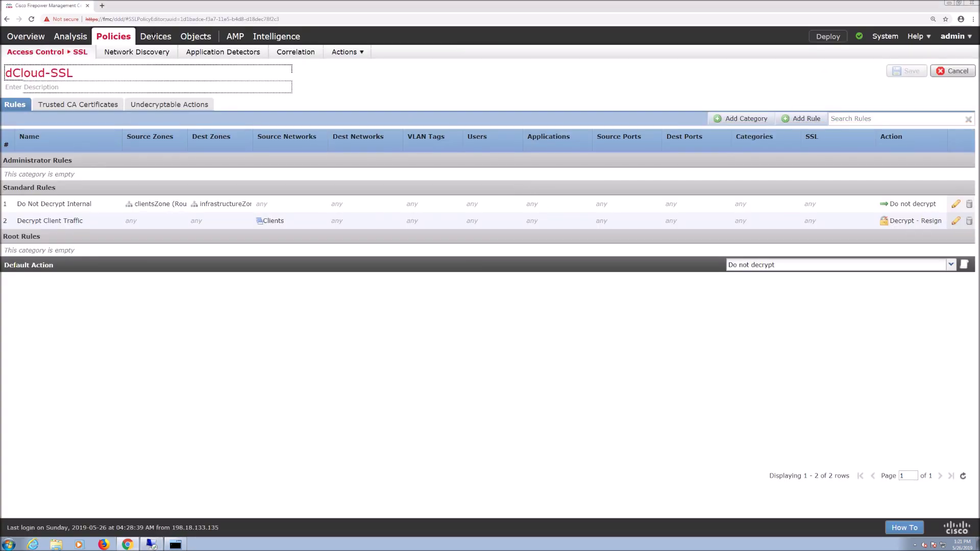
mouse_move(154, 39)
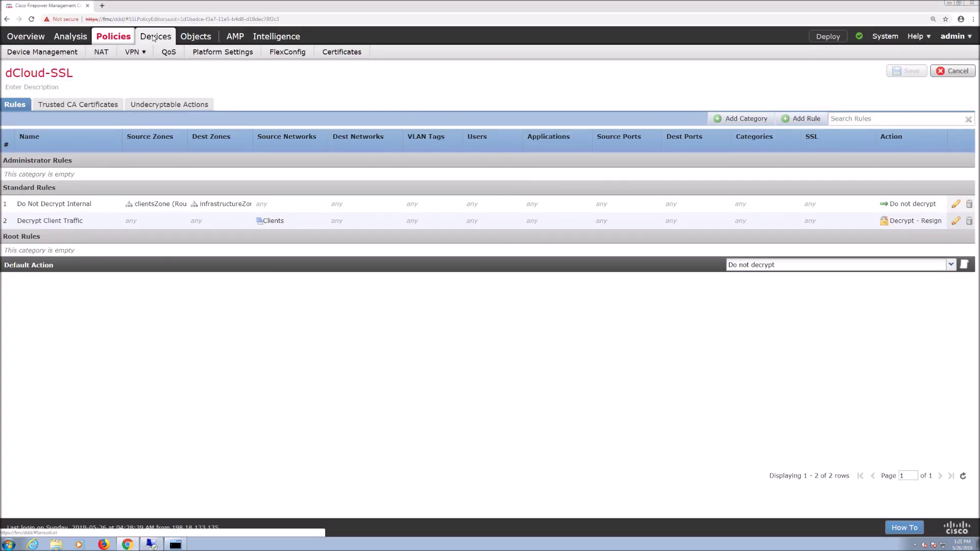
click(154, 37)
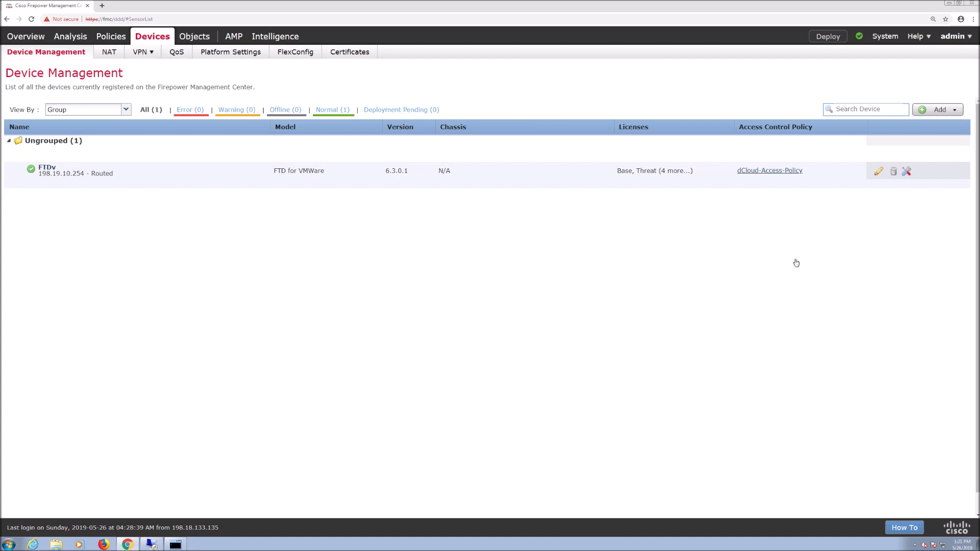
click(879, 171)
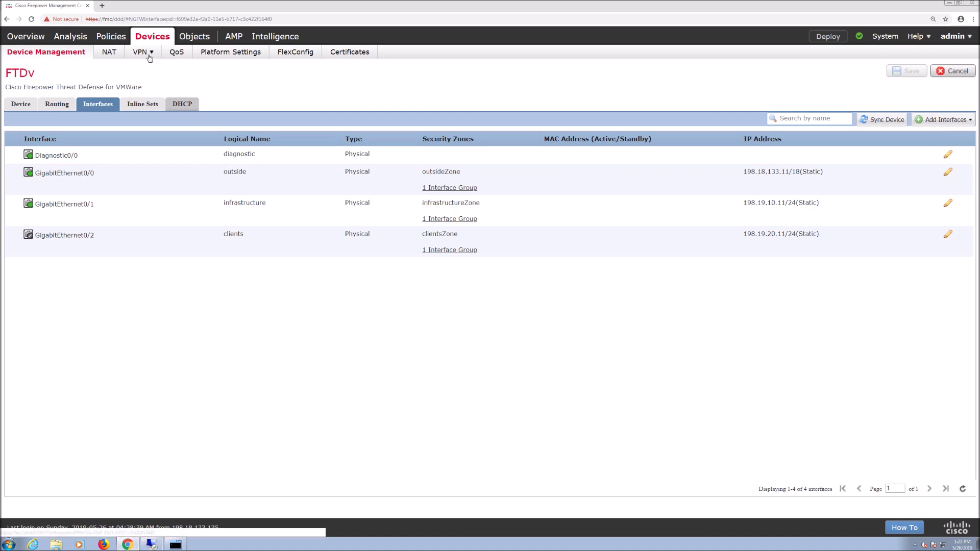
mouse_move(151, 54)
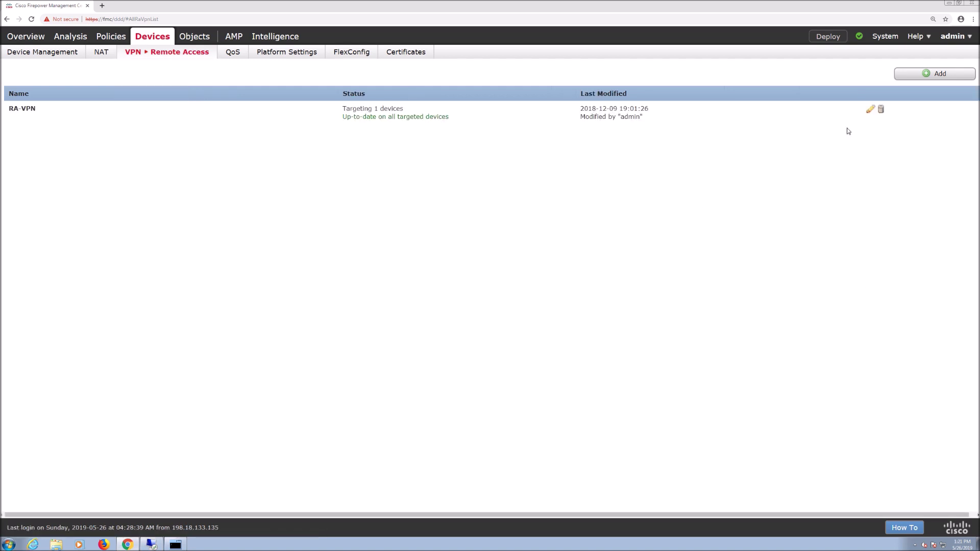
Edit the RA-VPN policy to view its DefaultWEBVPNGroup and ise connection profiles.
click(870, 111)
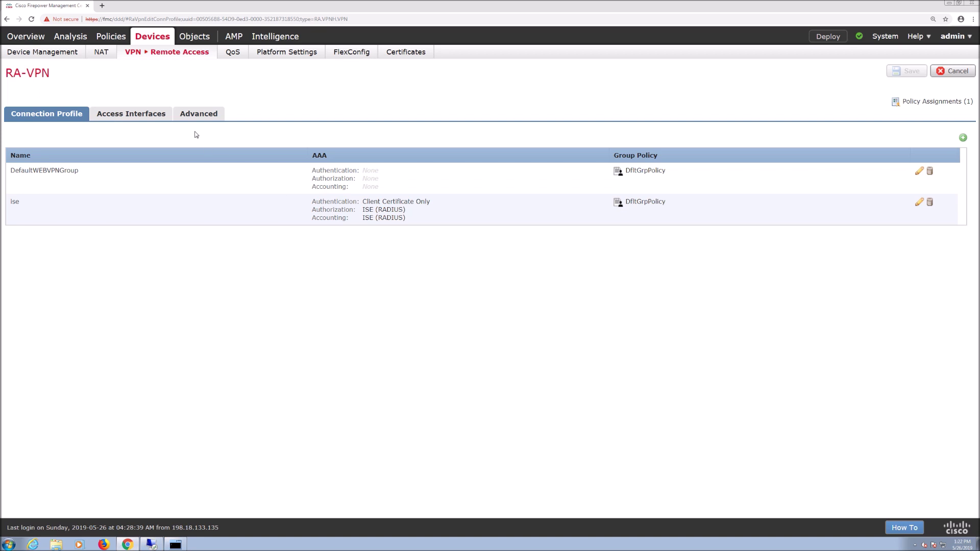
click(76, 38)
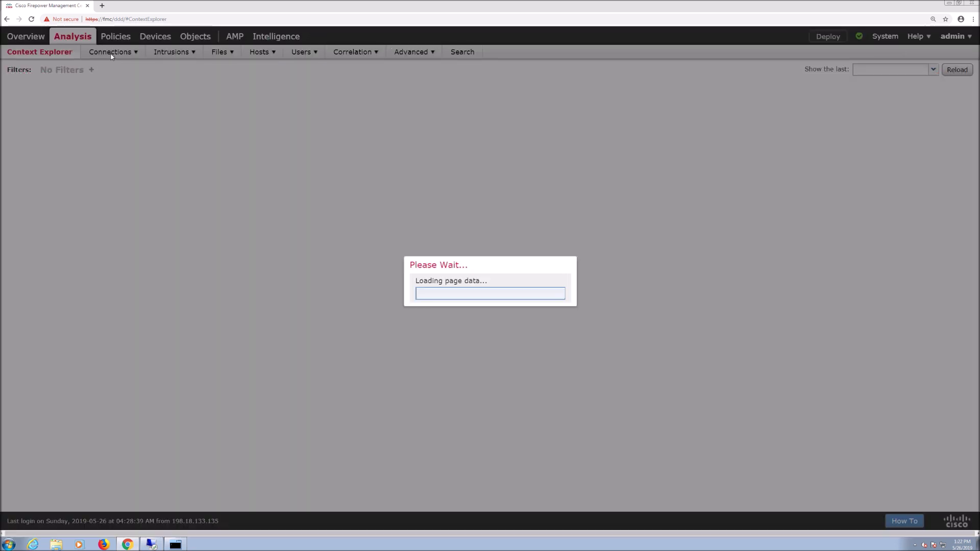
Show Analysis > Users > Active Sessions, listing the two sessions from 198.19.18.38.
mouse_move(313, 54)
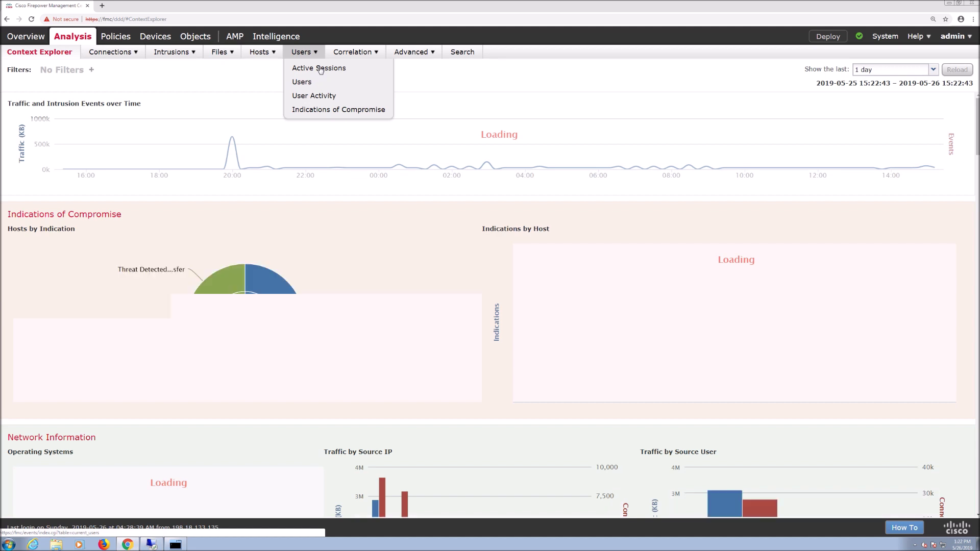
click(320, 69)
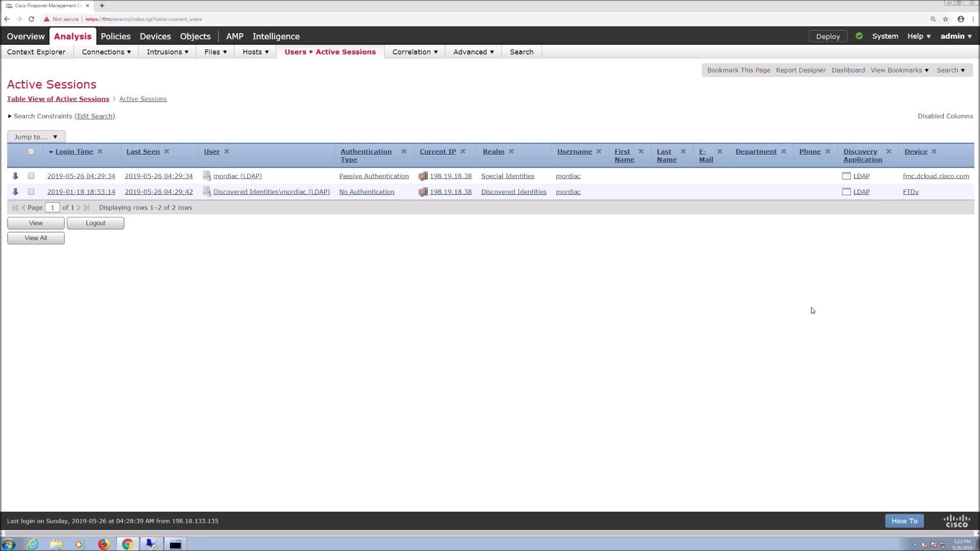
Enable the VPN Connection Profile, Client Public IP, Group Policy, Session Type, Client OS and Client Application columns.
click(720, 152)
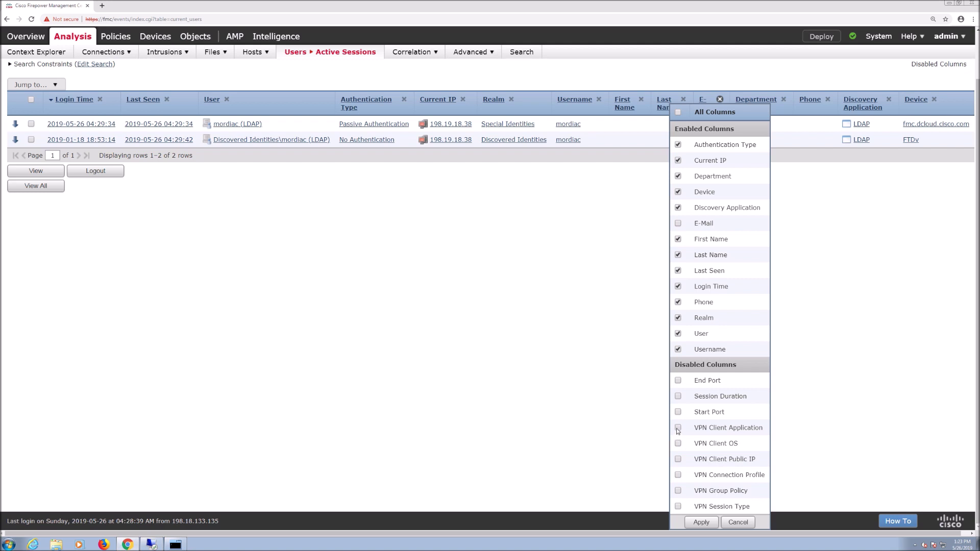
click(678, 475)
click(678, 458)
click(678, 491)
key(Tab)
key(space)
click(678, 437)
click(678, 428)
click(711, 524)
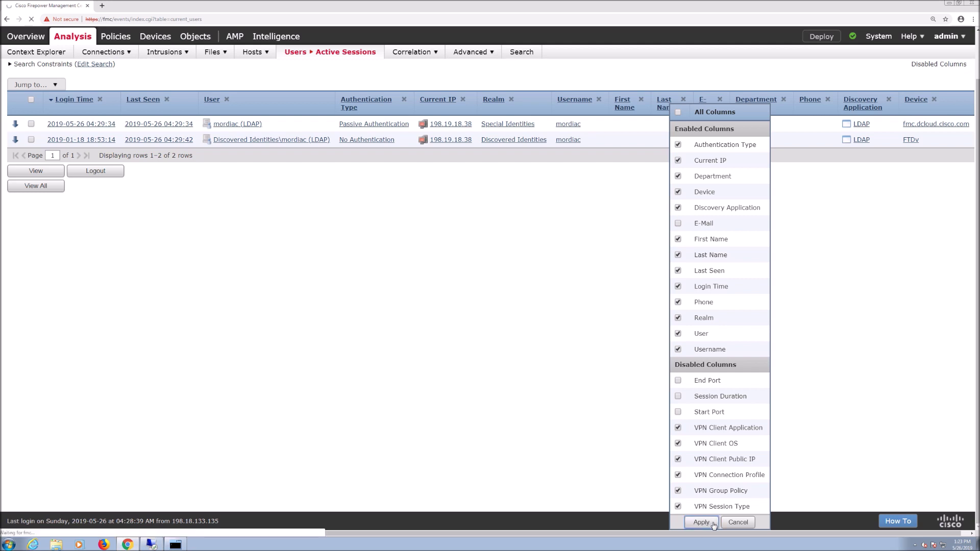